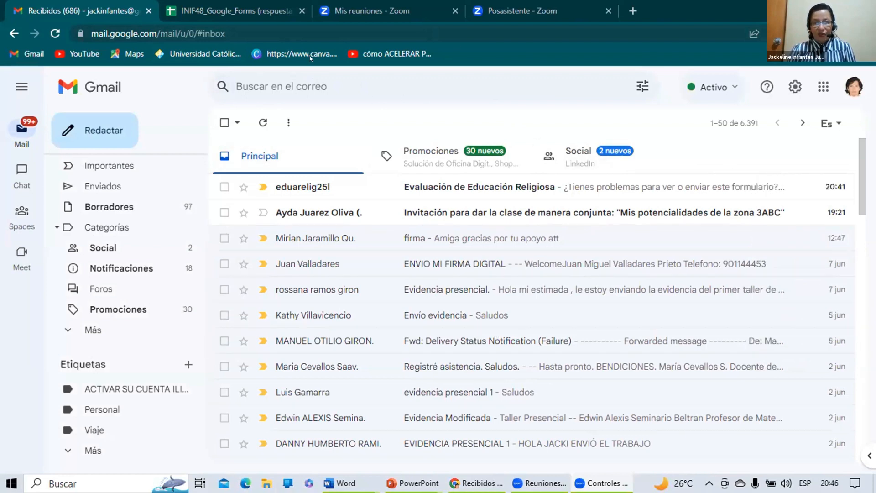
Switch from Gmail to Google Drive and open the suggested form INIF48_Google_Forms
click(824, 87)
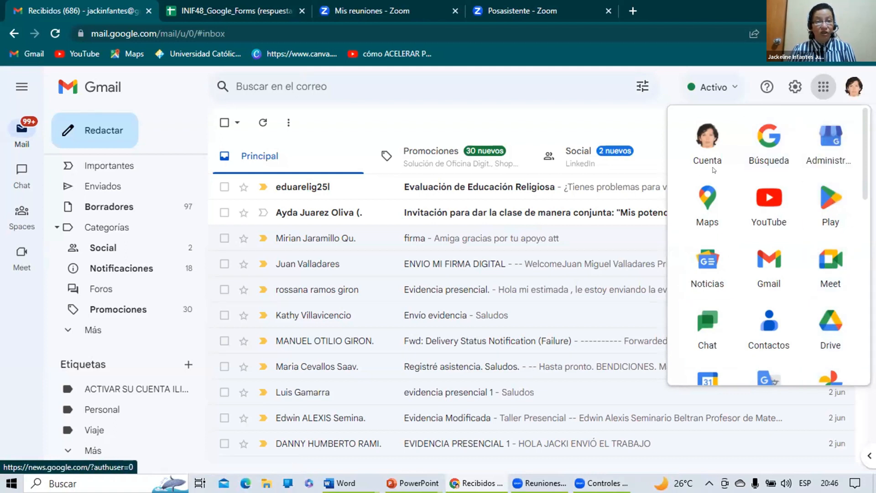
click(831, 323)
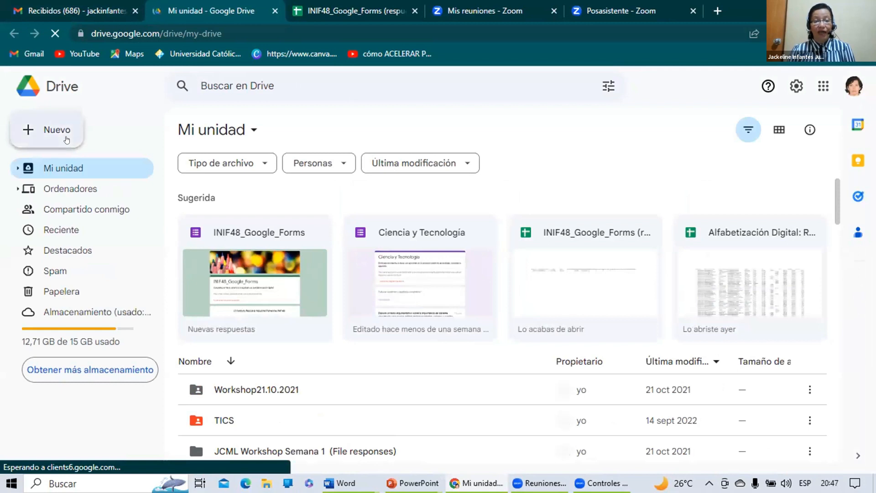
click(66, 140)
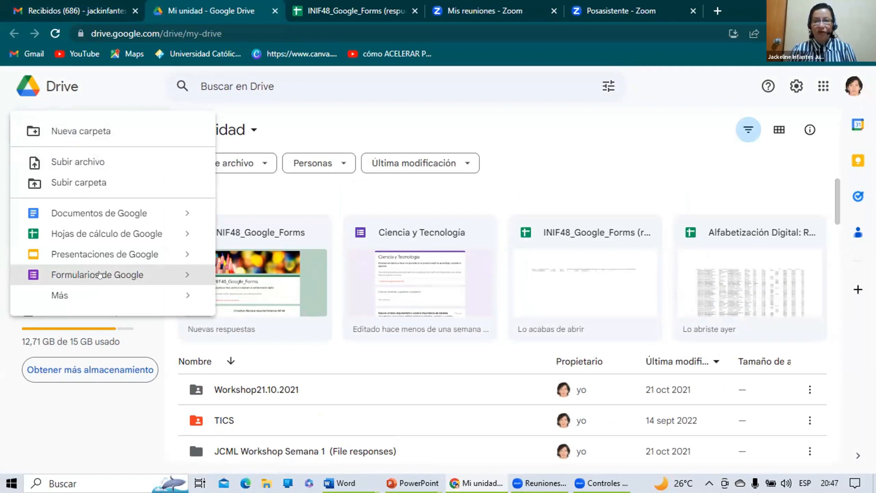
click(467, 119)
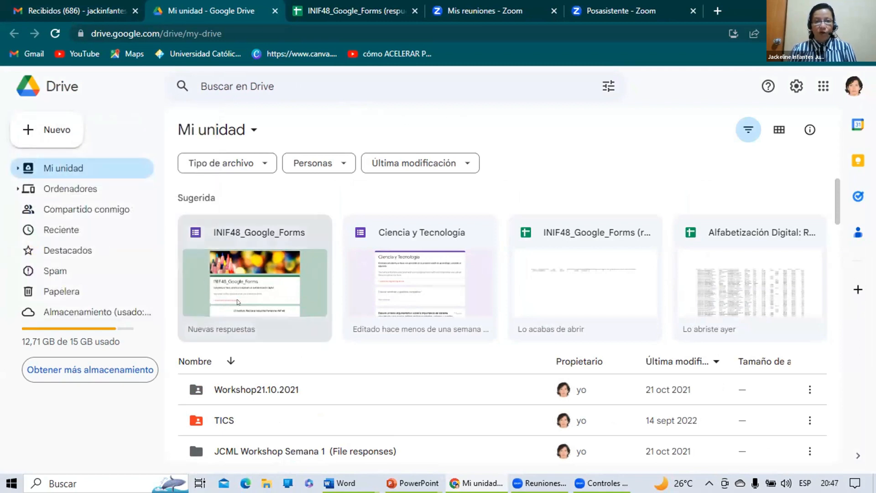
double_click(257, 289)
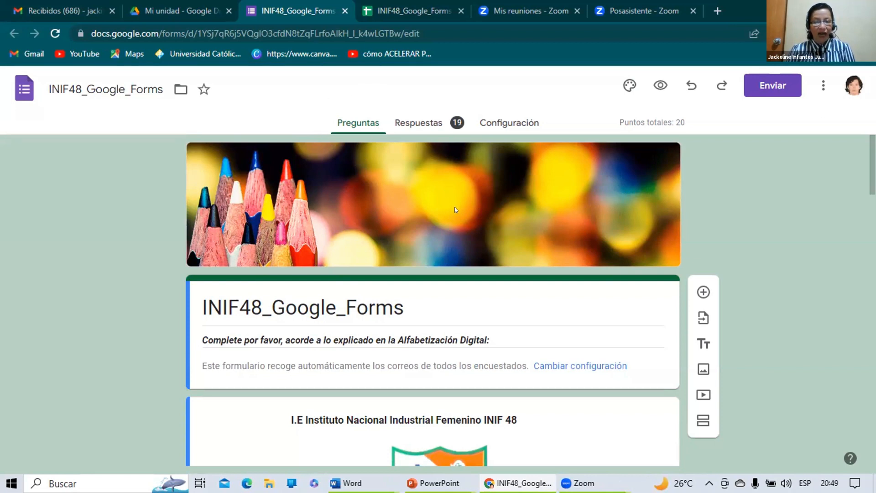
Look over the form's header and school logo section, and view its quiz settings
scroll(455, 210, down, 3)
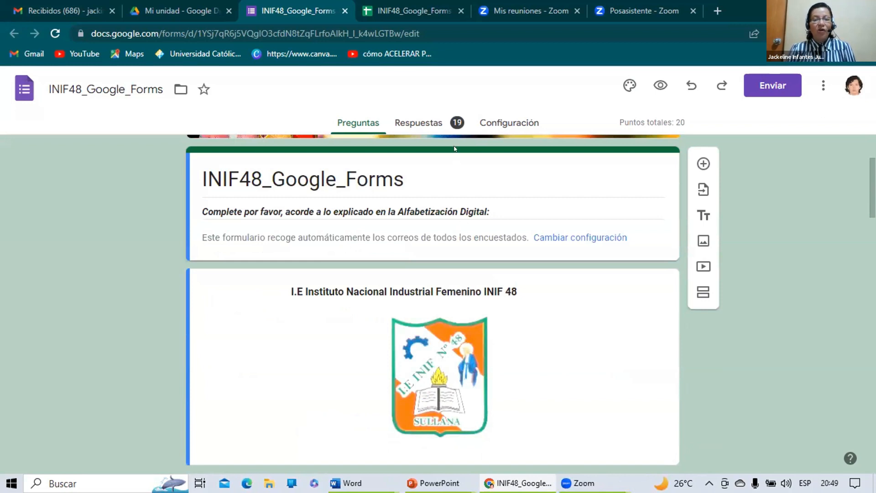
click(510, 122)
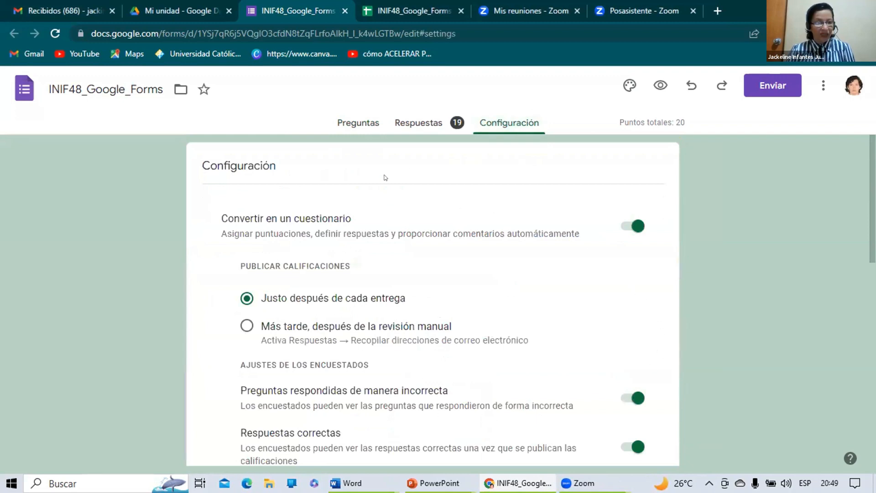
click(362, 119)
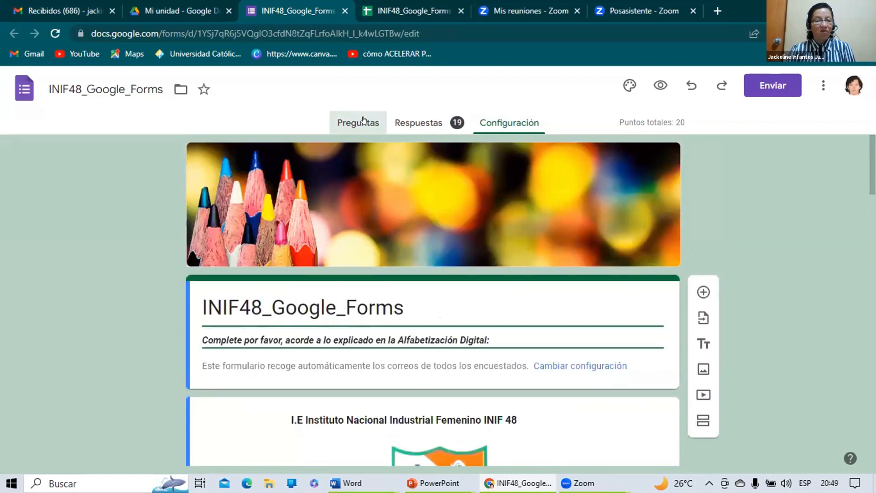
click(507, 120)
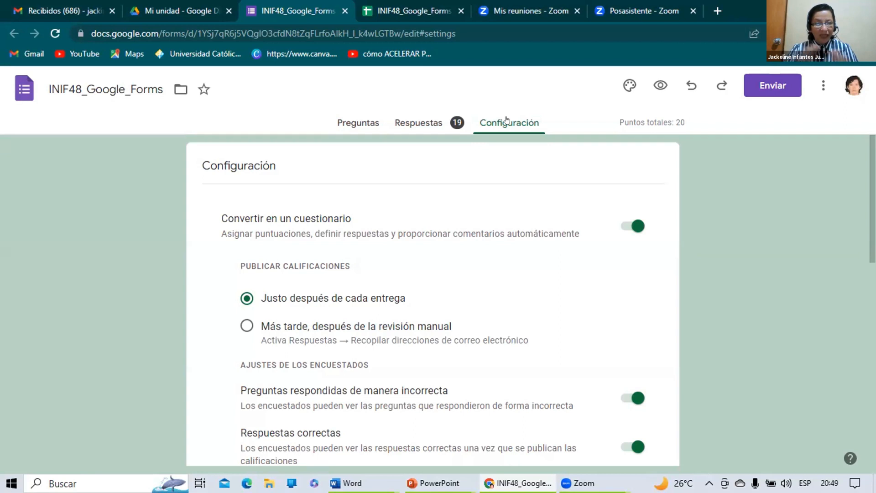
Review the response summary, from the score distribution through the charts for each question to the end
click(429, 120)
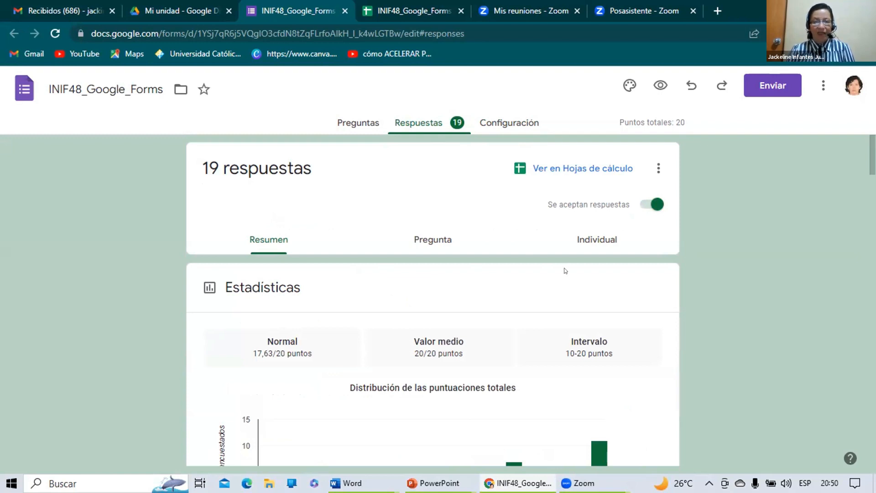
scroll(549, 281, down, 3)
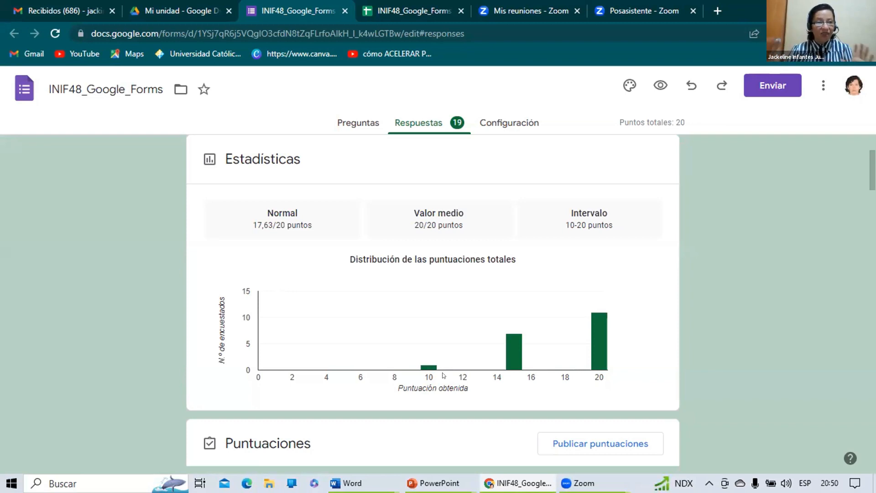
scroll(708, 302, down, 8)
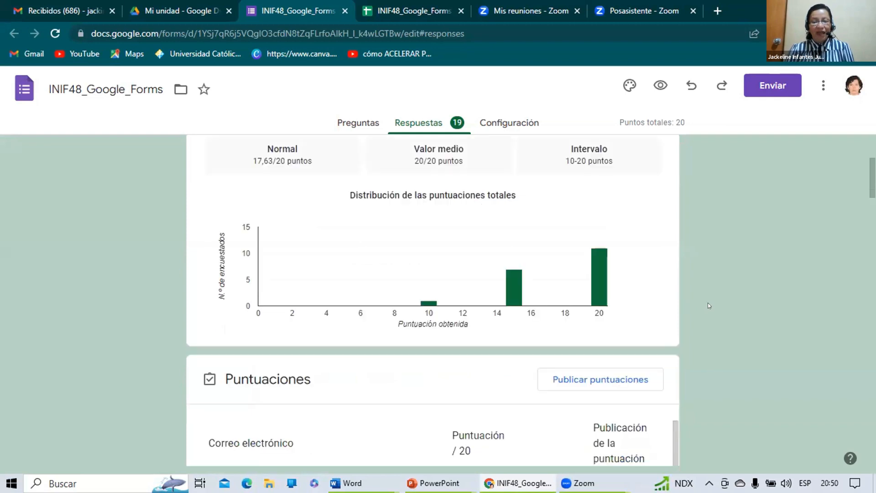
scroll(709, 305, down, 10)
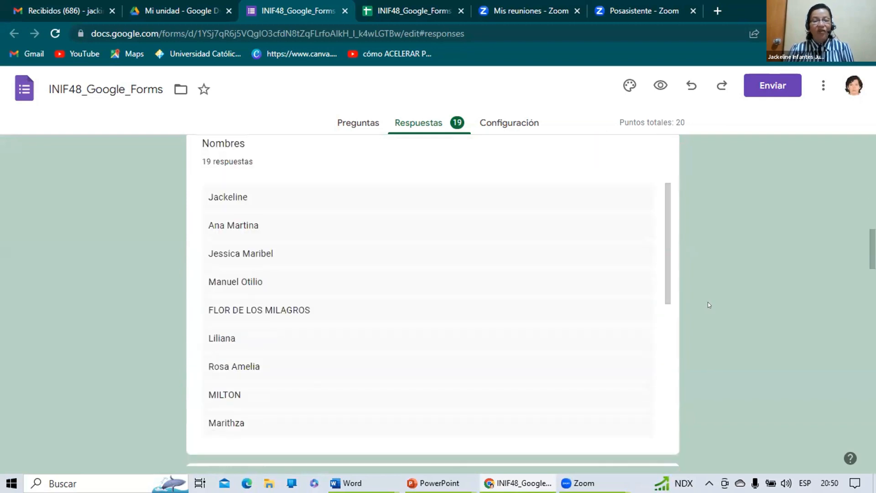
scroll(710, 305, down, 5)
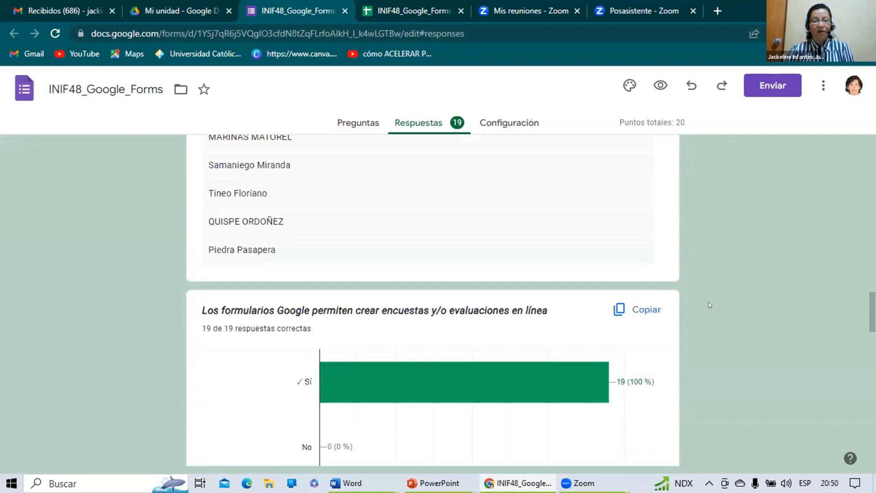
scroll(710, 305, down, 4)
scroll(709, 304, down, 4)
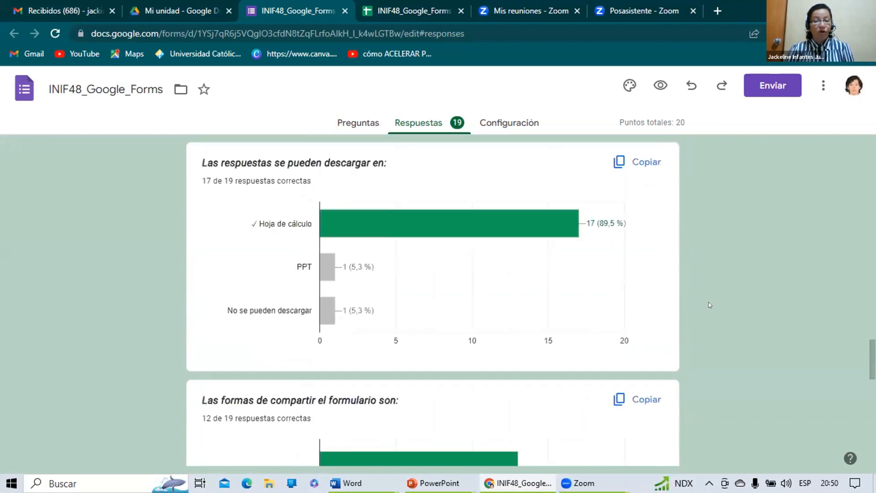
scroll(710, 305, down, 5)
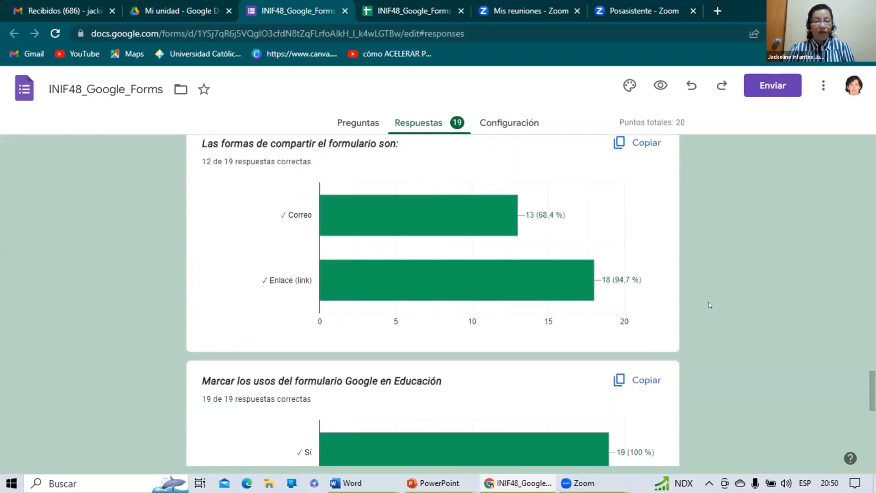
scroll(710, 305, down, 5)
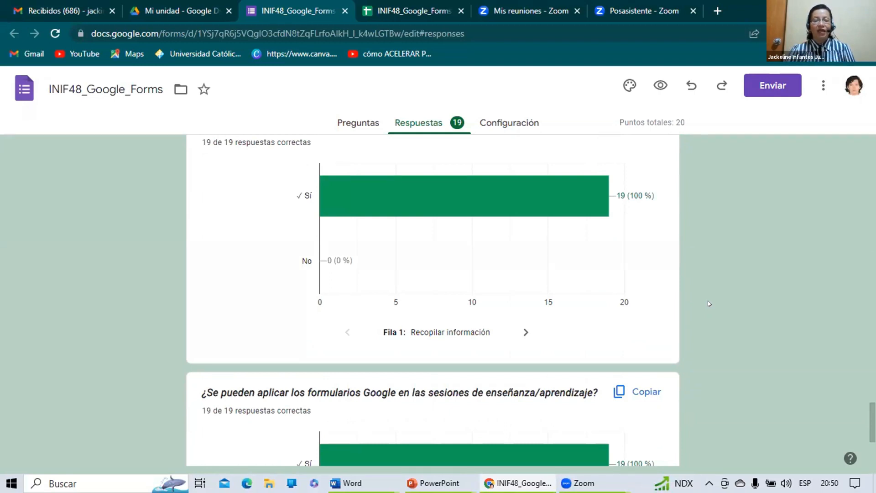
scroll(774, 288, down, 3)
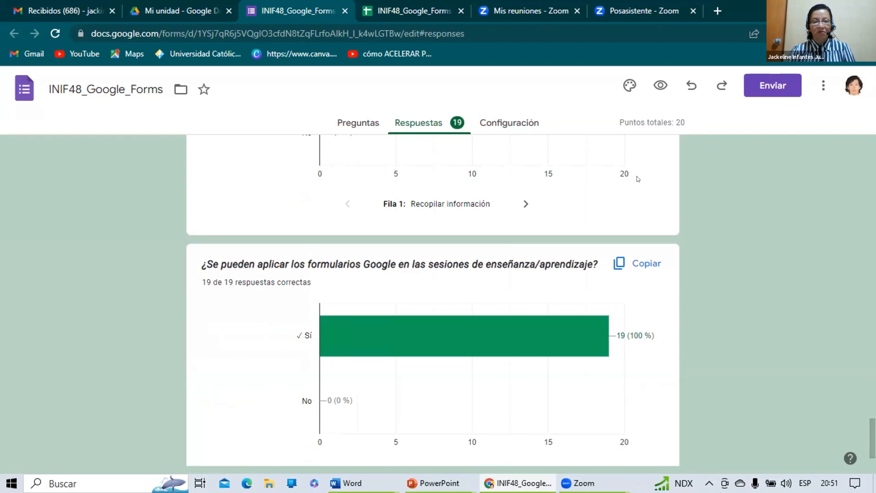
scroll(690, 216, down, 1)
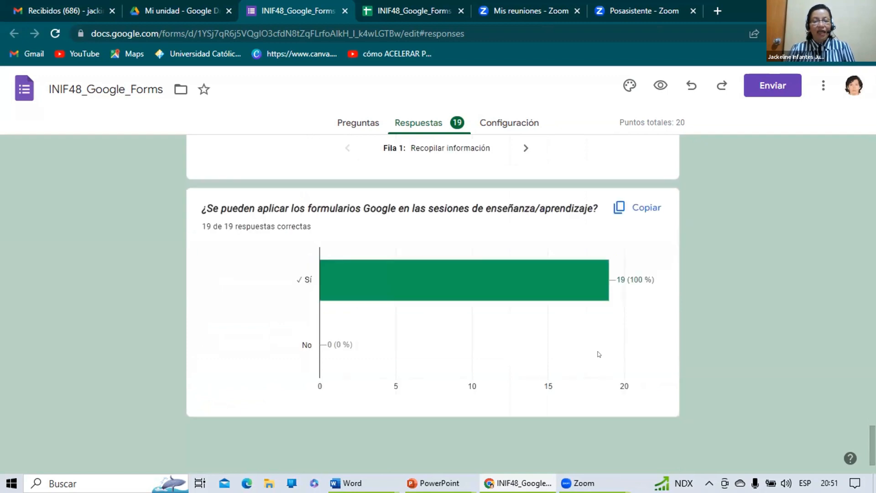
mouse_move(340, 261)
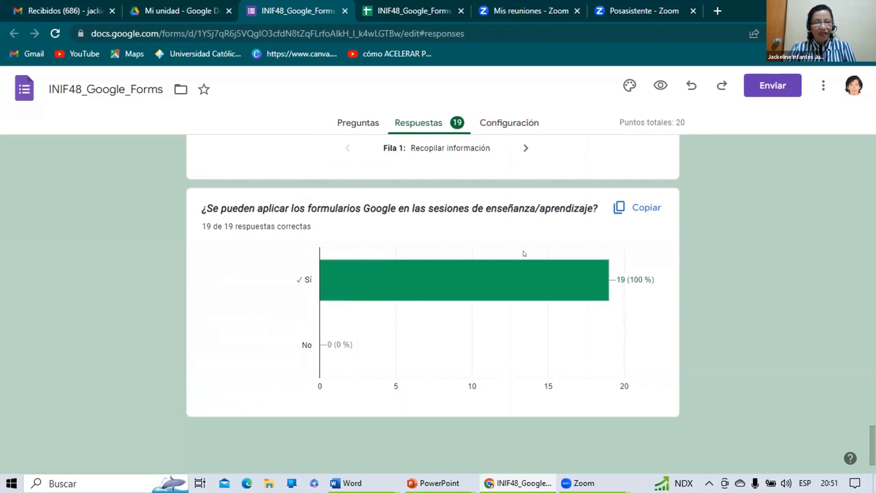
Review the form's questions from the name fields to the final one on teaching sessions, and reopen the response summary
click(358, 123)
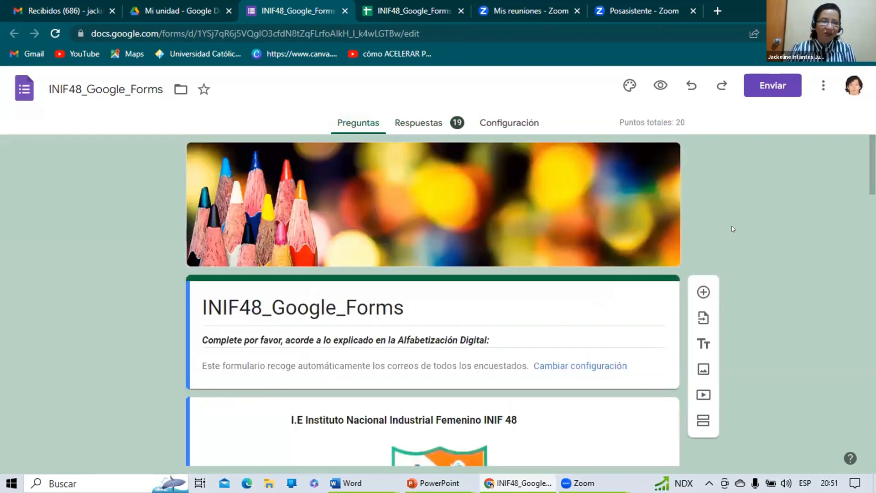
scroll(751, 227, down, 1)
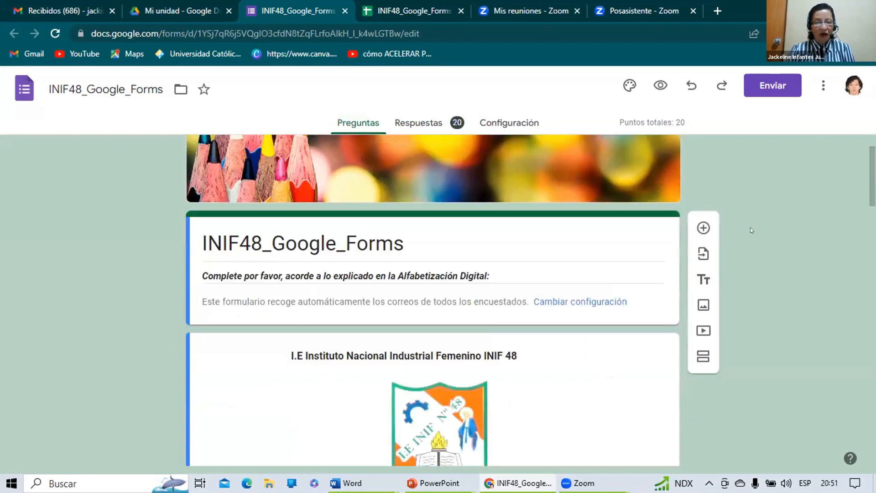
scroll(750, 227, down, 7)
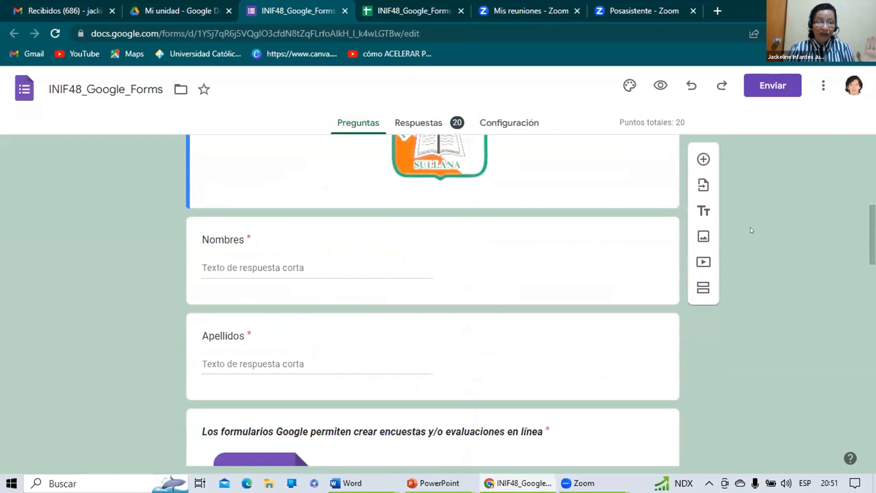
scroll(751, 228, down, 3)
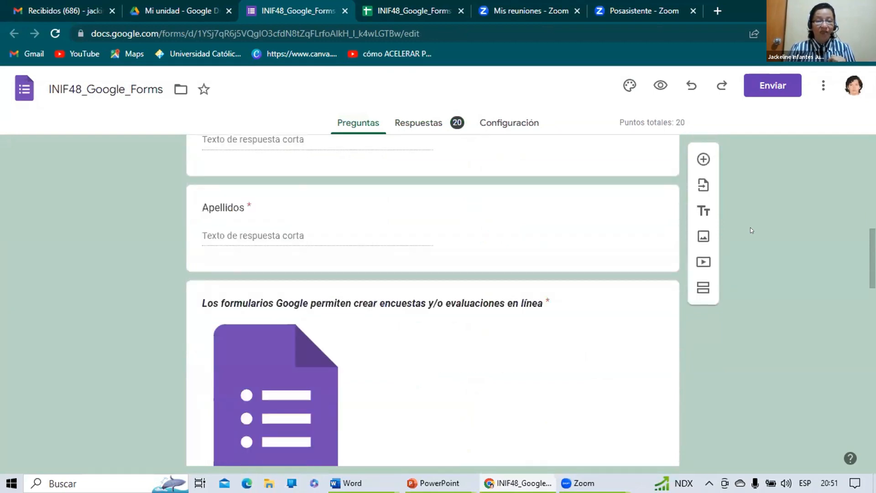
scroll(750, 227, down, 3)
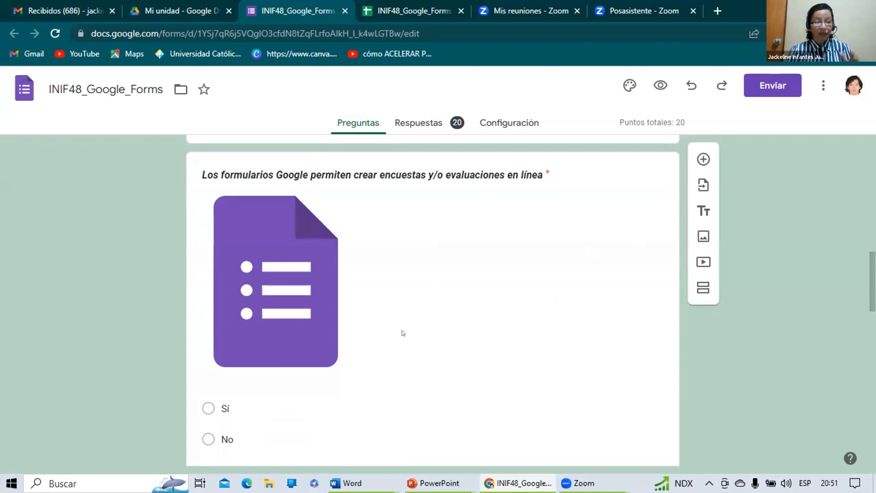
scroll(403, 332, down, 1)
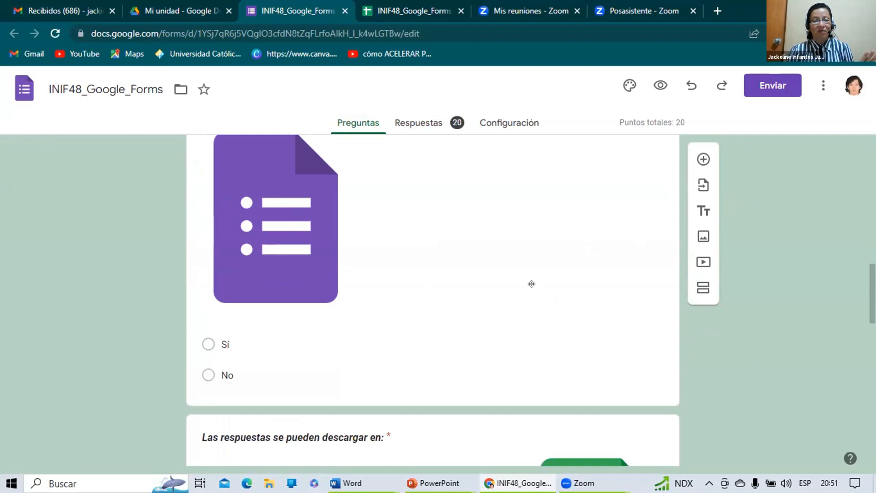
scroll(580, 315, down, 2)
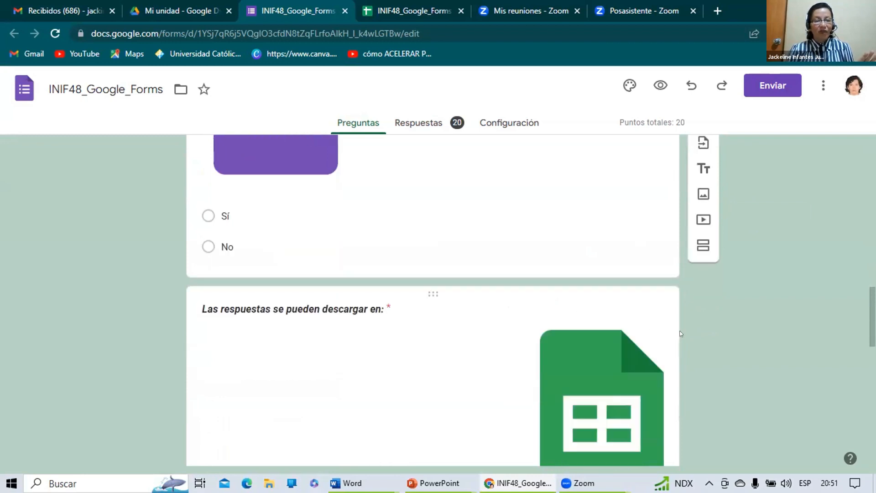
scroll(691, 335, down, 1)
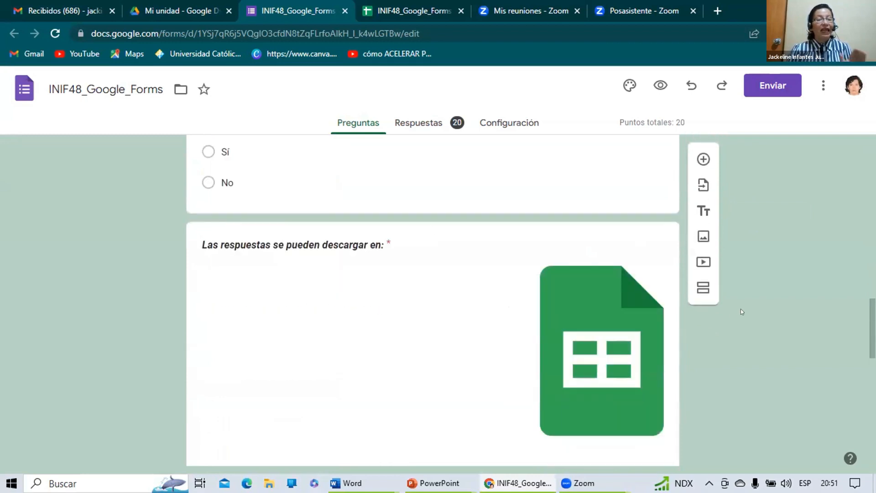
scroll(742, 312, down, 1)
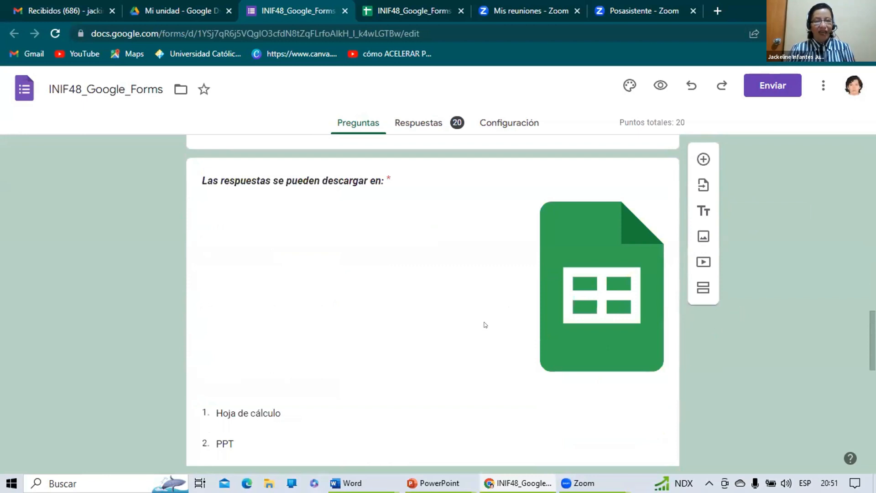
scroll(315, 369, down, 1)
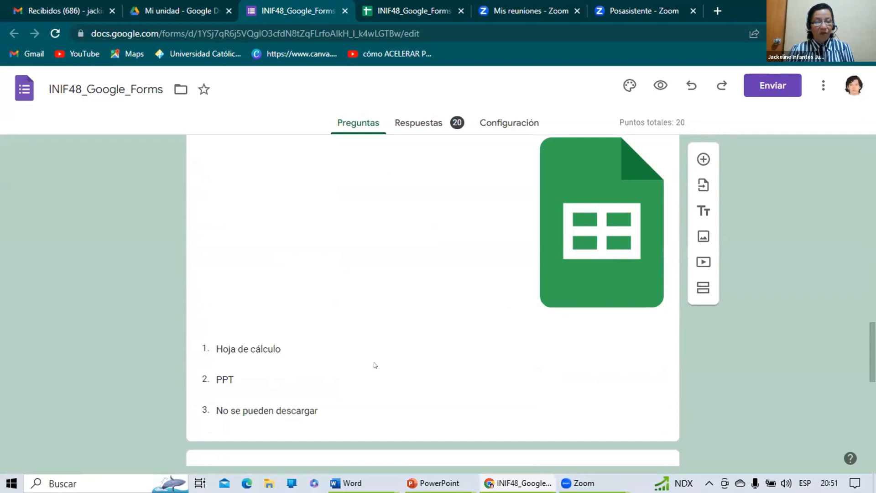
scroll(324, 356, down, 1)
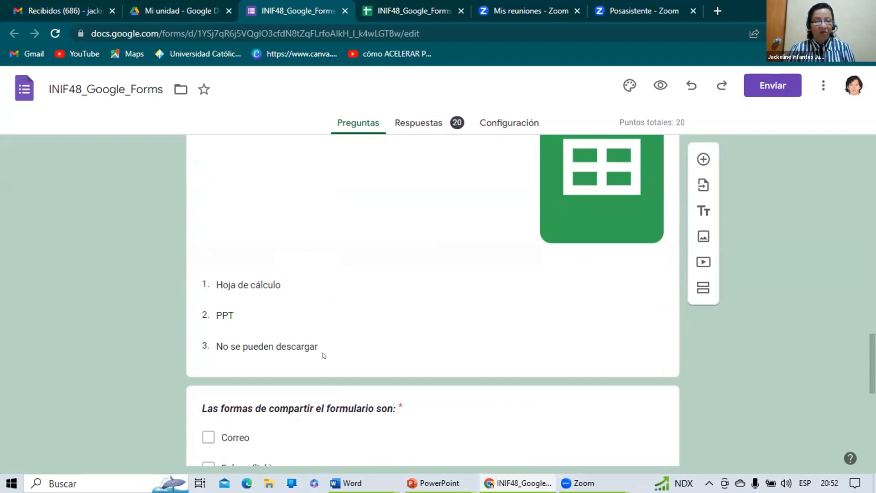
scroll(351, 282, down, 2)
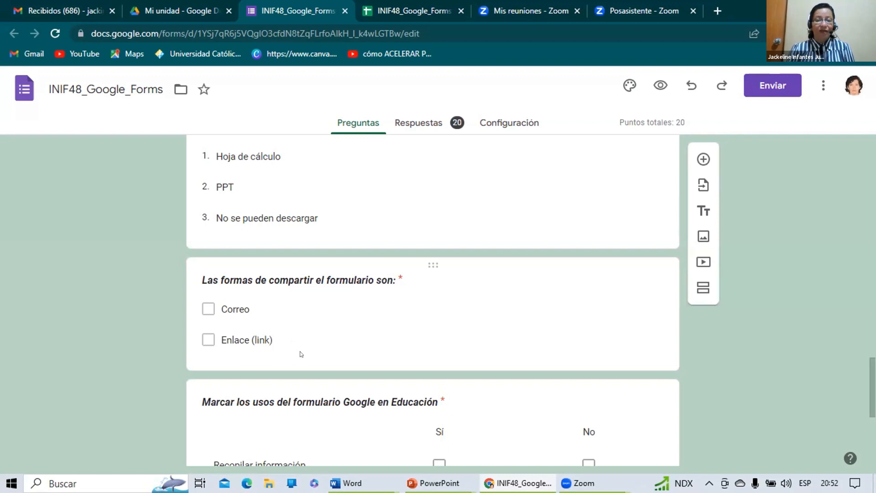
scroll(301, 354, down, 3)
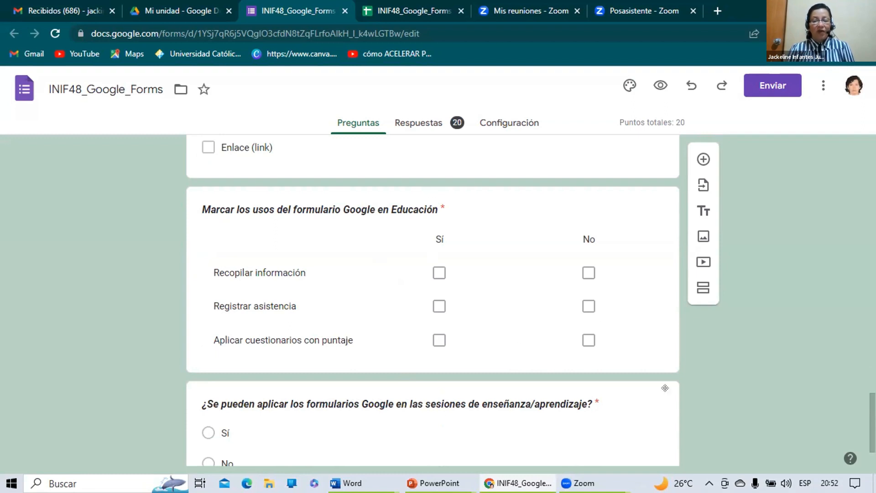
scroll(658, 363, down, 1)
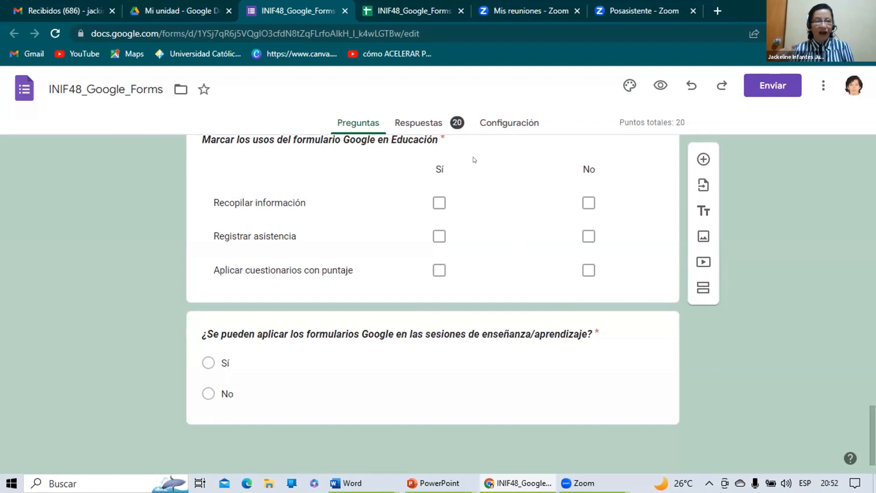
click(423, 121)
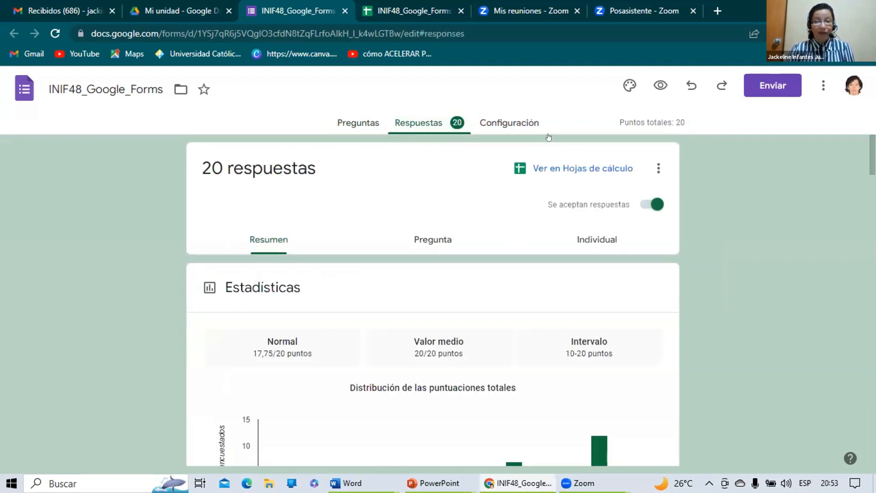
Open the spreadsheet linked to the form and look over the recorded responses from the first row to the last
click(589, 169)
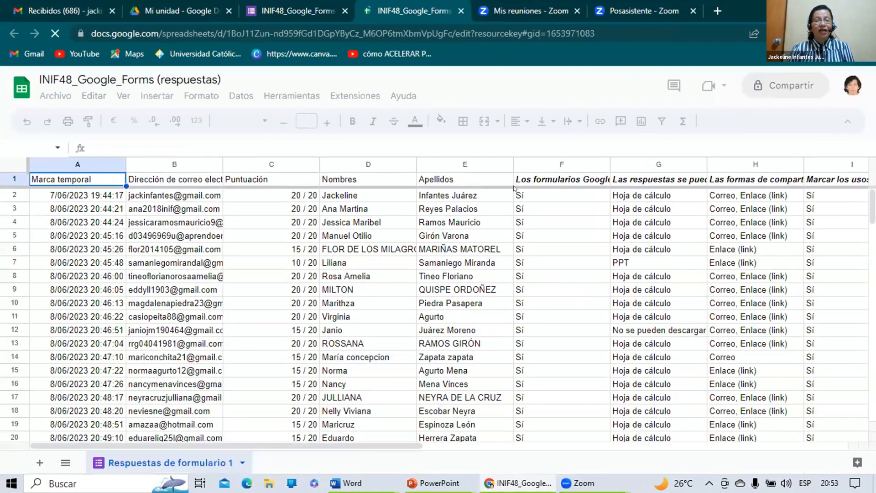
scroll(487, 213, down, 9)
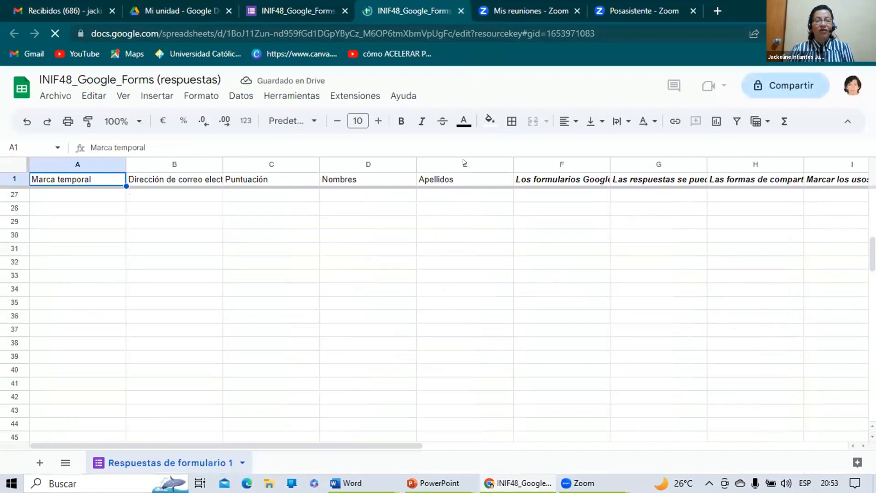
scroll(524, 257, up, 5)
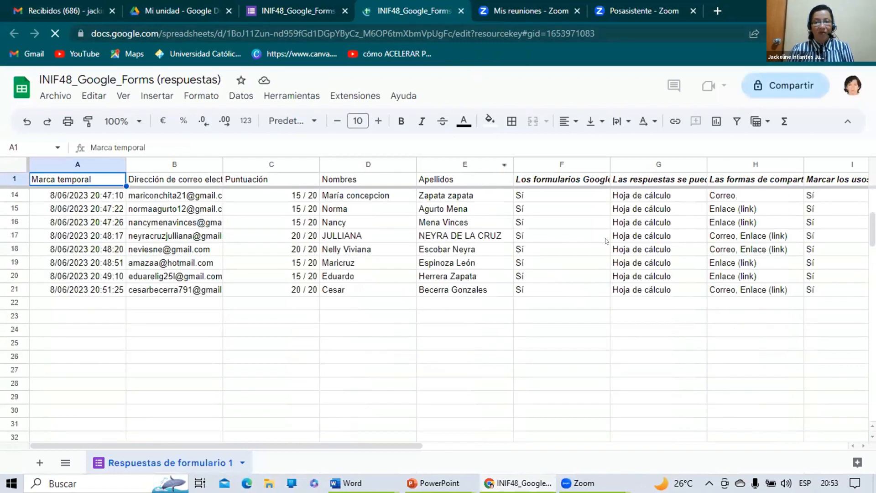
scroll(609, 238, up, 4)
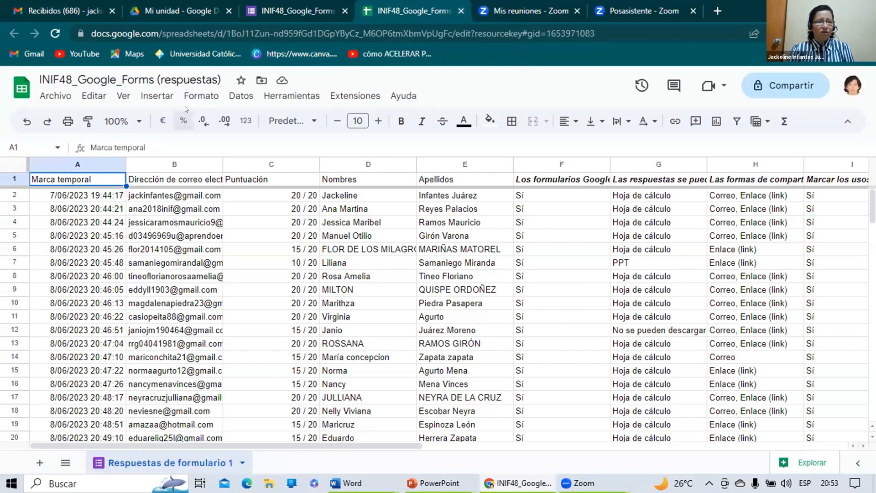
Download the response spreadsheet as a Microsoft Excel (.xlsx) file
click(57, 96)
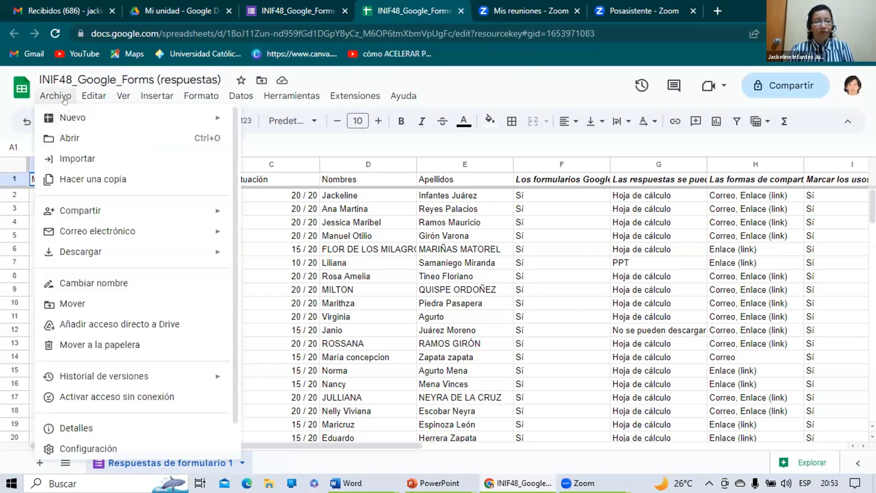
mouse_move(97, 252)
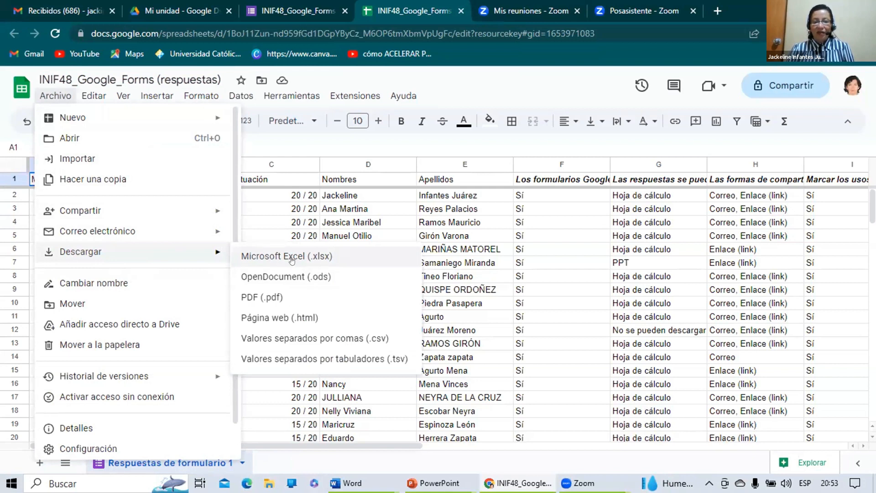
click(290, 259)
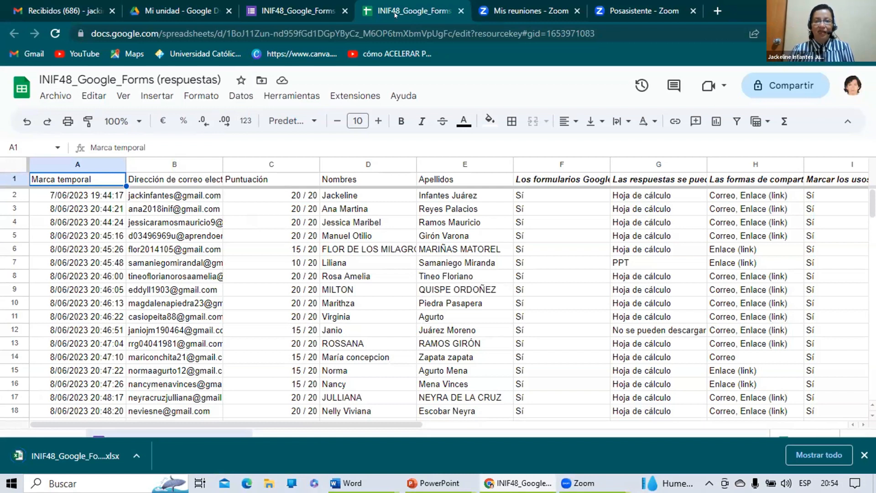
Close the response spreadsheet and the INIF48_Google_Forms form, and return to the Gmail inbox
click(460, 9)
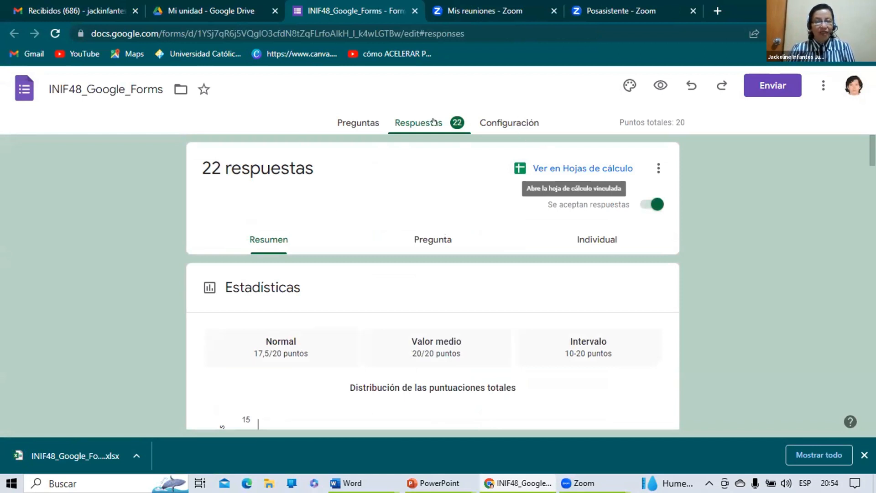
click(361, 122)
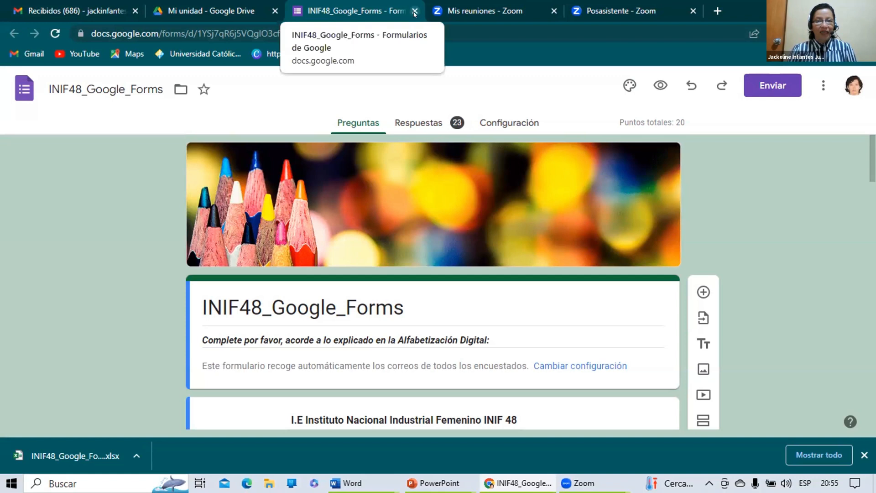
click(414, 11)
click(62, 6)
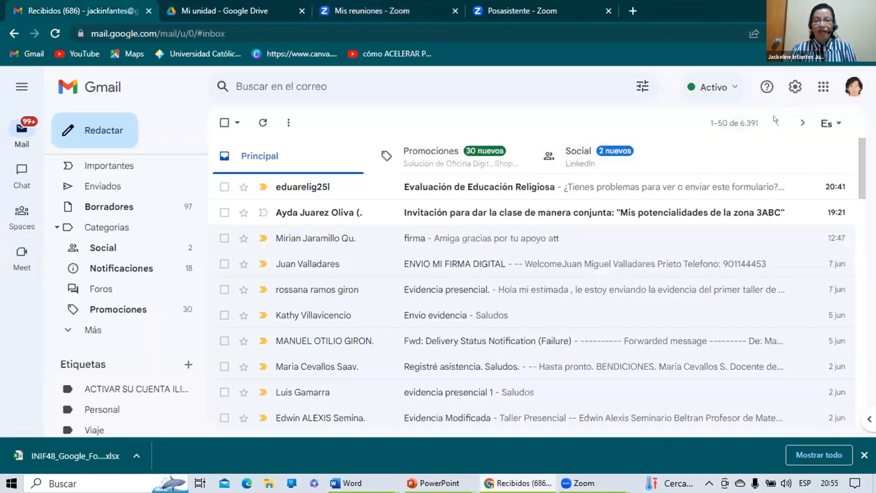
Open Google Drive from Gmail and create a new blank Google Forms form there
click(817, 88)
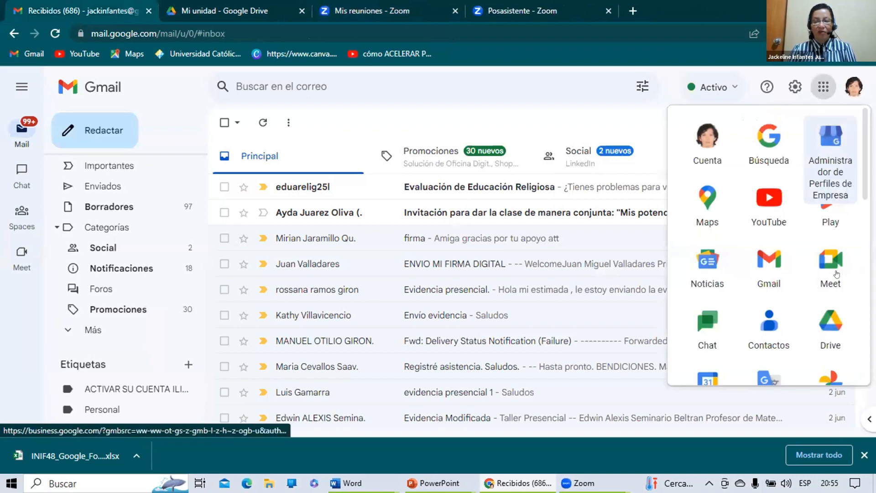
click(833, 320)
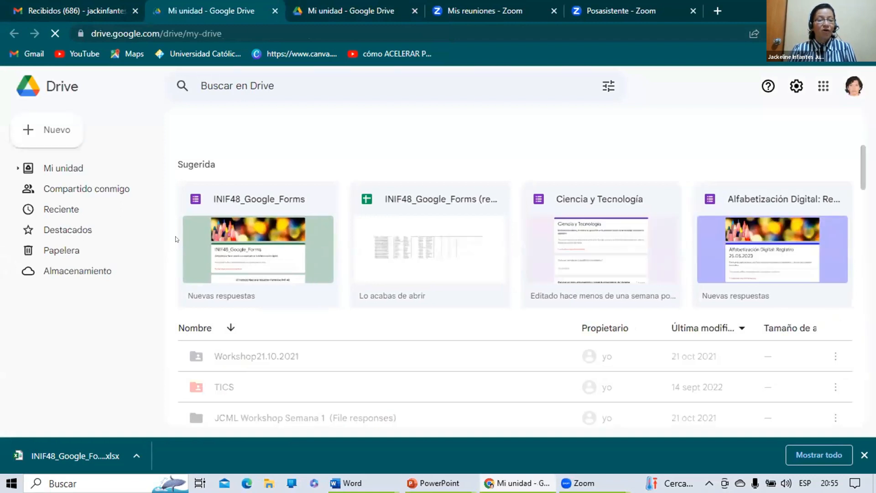
click(65, 139)
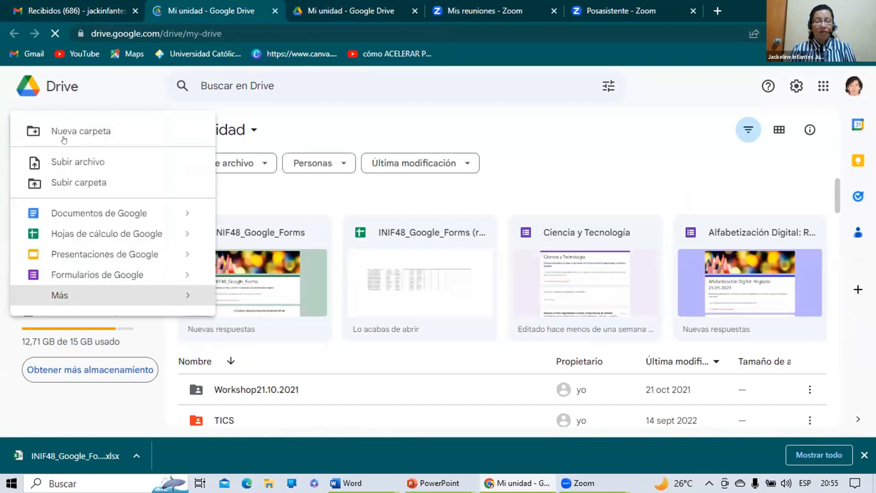
click(74, 273)
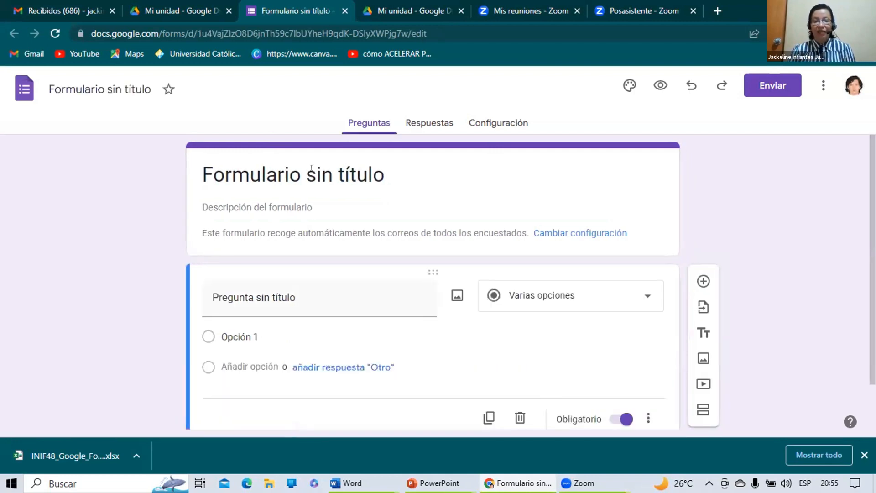
Rename the untitled form as Feedback and carry the same name over to its title heading
click(137, 78)
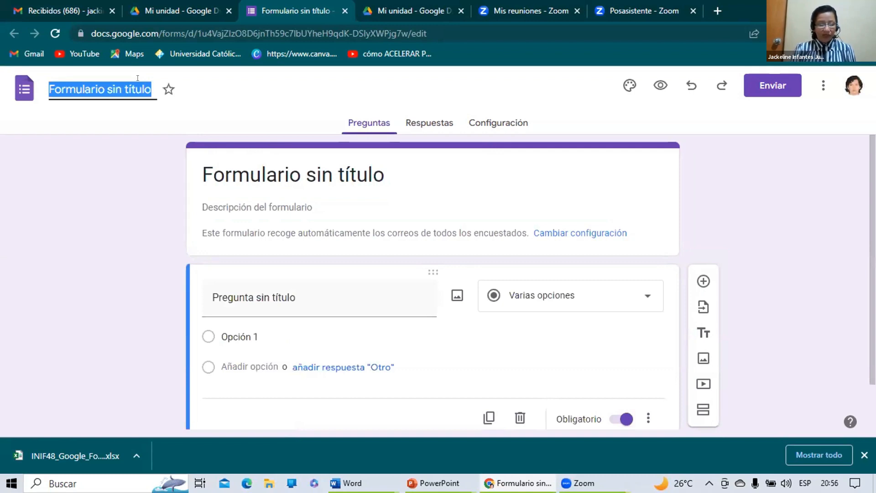
text(Fee)
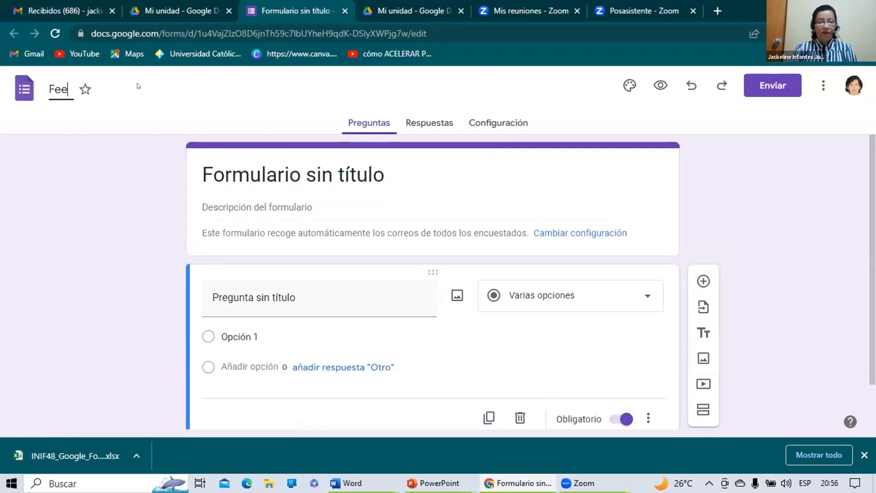
text(dback)
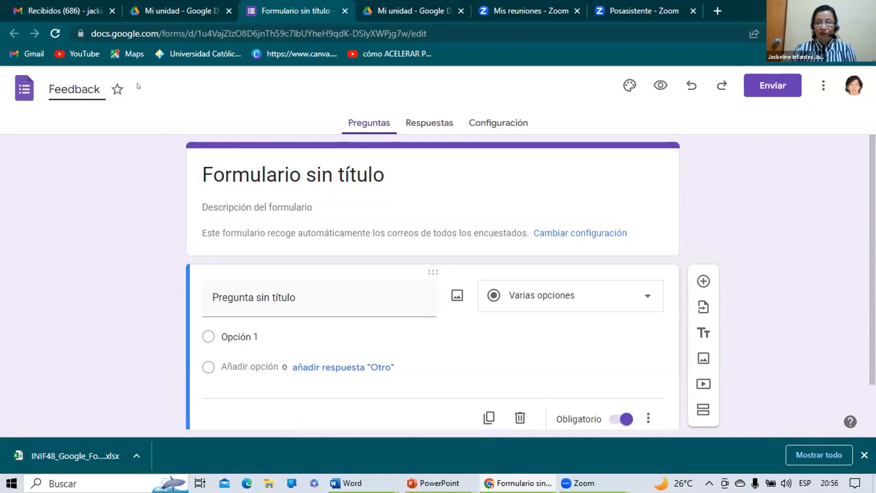
click(262, 161)
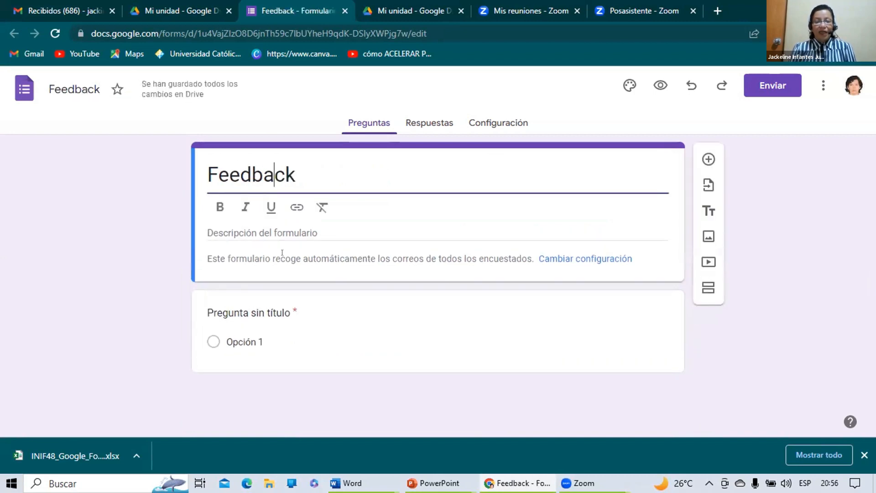
Enter the form description "Complete lo siguiente:" and replace the first question's placeholder title with "C"
click(280, 235)
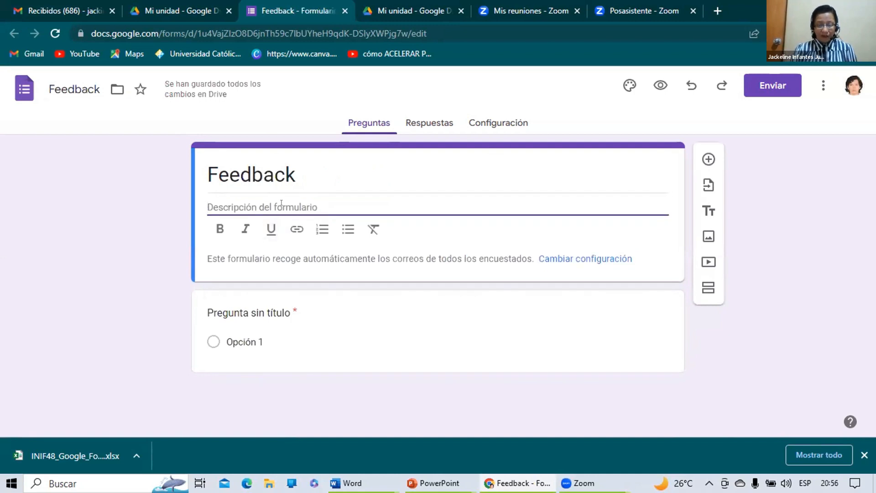
text(Comple)
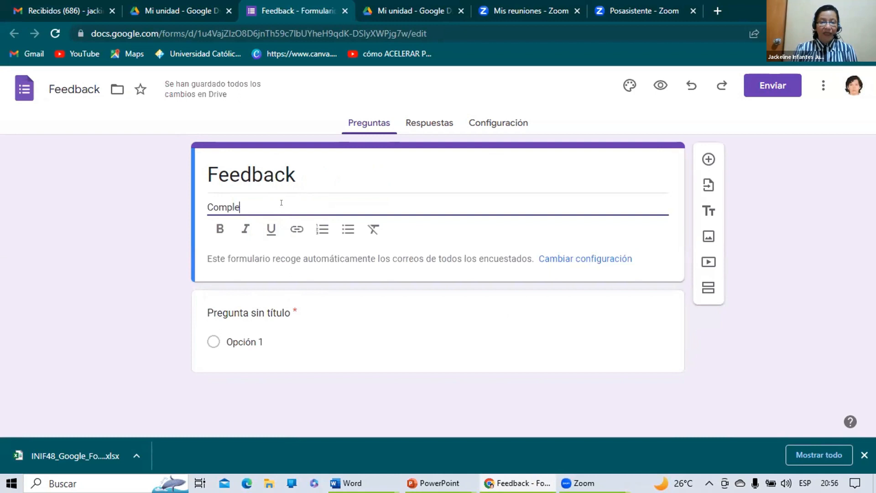
text(te lo sig)
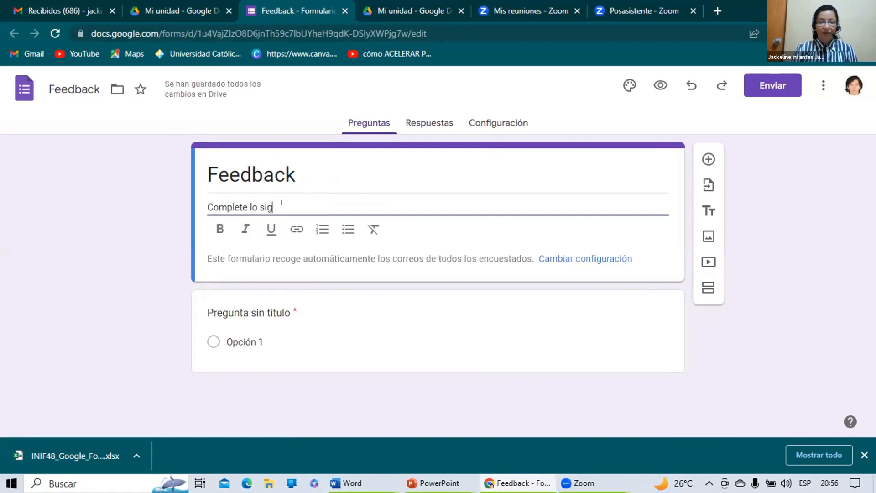
text(uiente:)
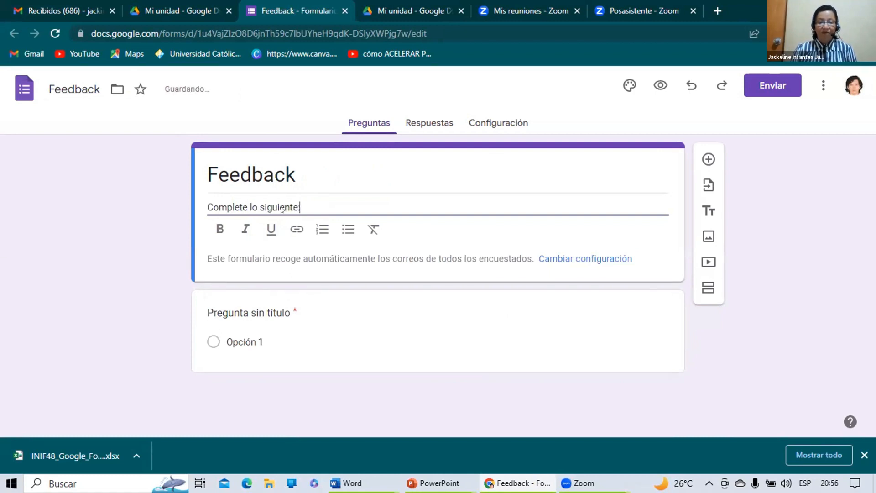
click(261, 313)
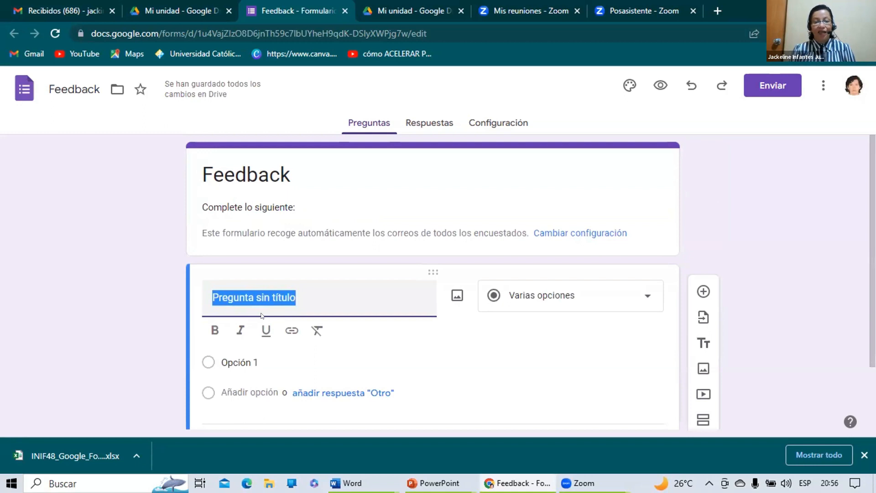
text(C)
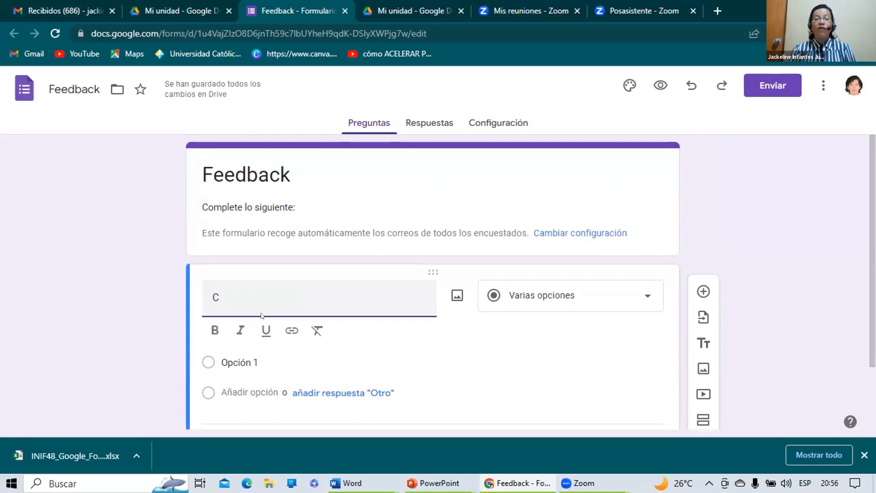
Convert the Feedback form into a quiz in its settings, with grades released right after each submission
click(507, 127)
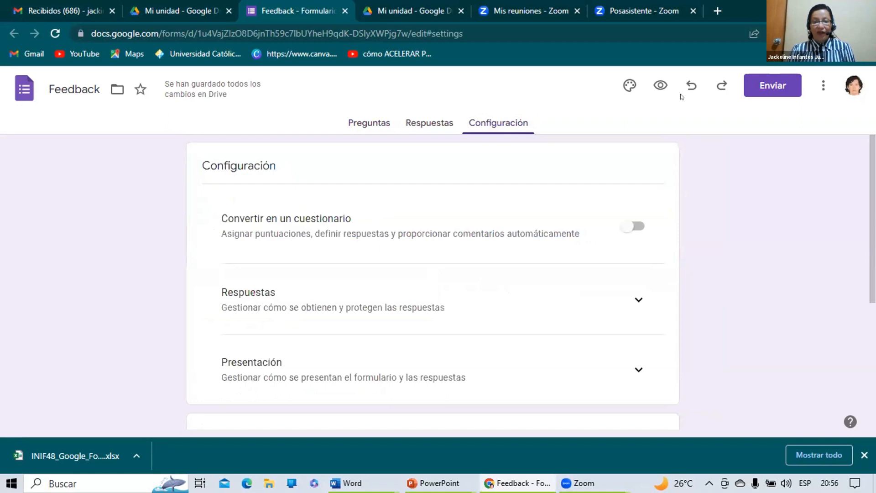
click(640, 224)
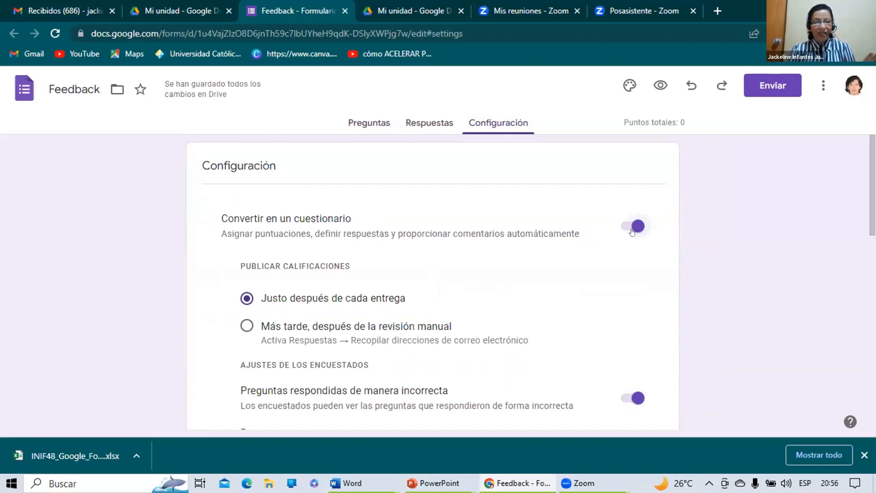
click(244, 325)
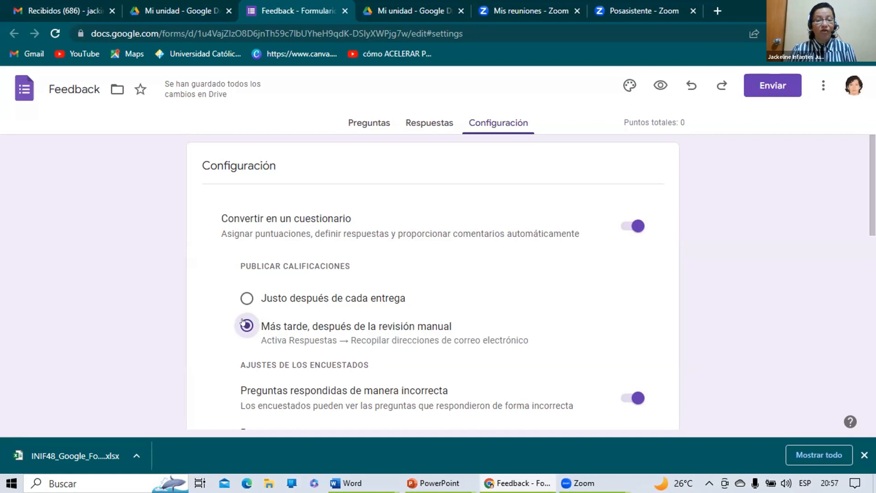
click(247, 297)
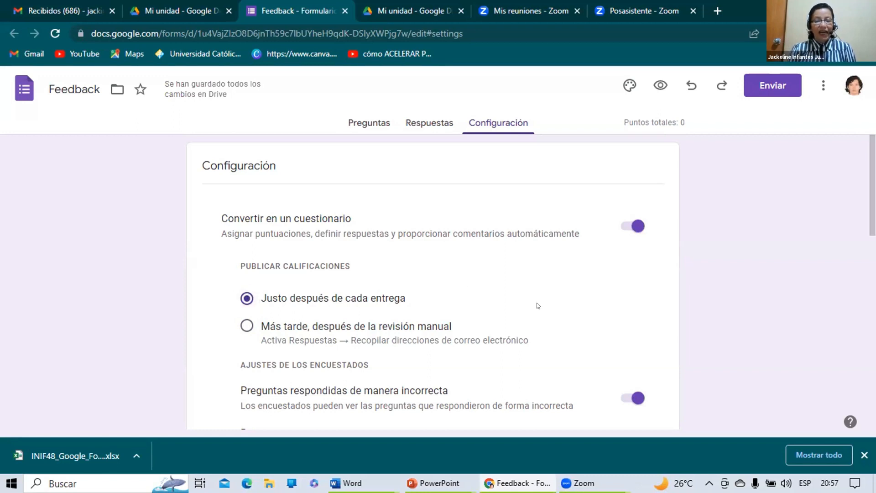
Stop respondents from seeing incorrectly answered questions and the correct answers
scroll(536, 302, down, 1)
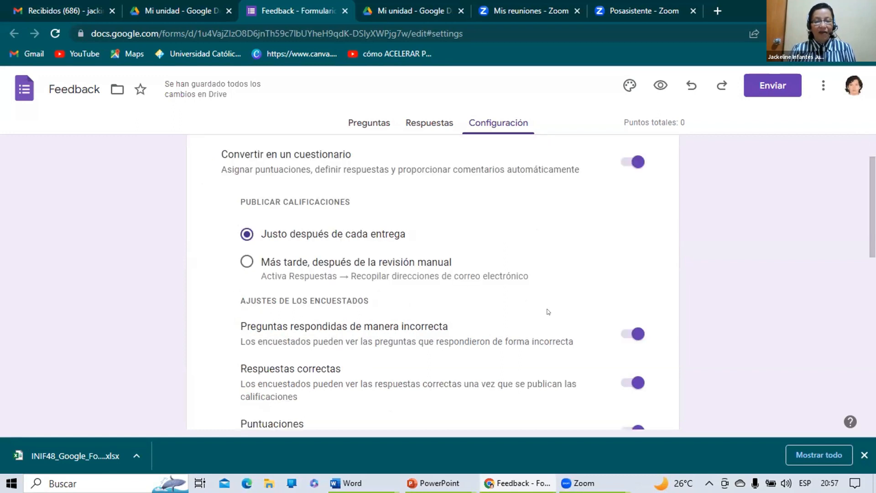
click(628, 340)
click(625, 388)
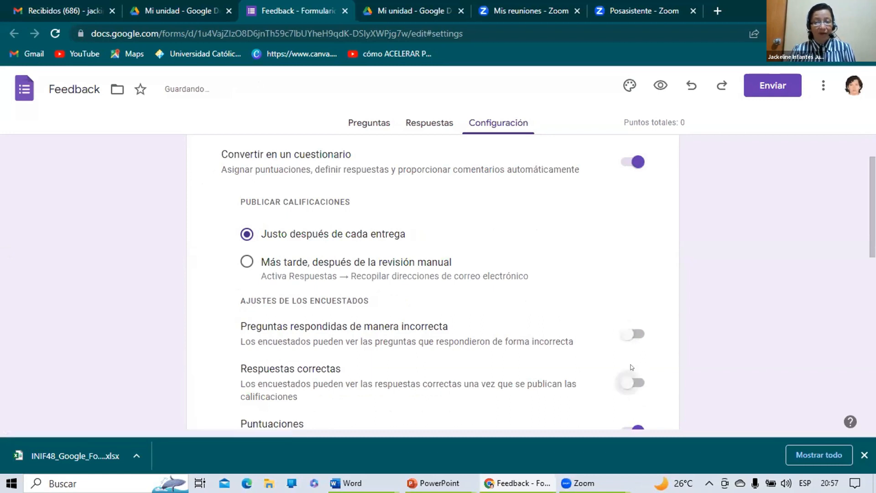
Set the response settings to collect verified e-mail addresses (Verificadas) and limit each respondent to 1 response
scroll(632, 370, down, 1)
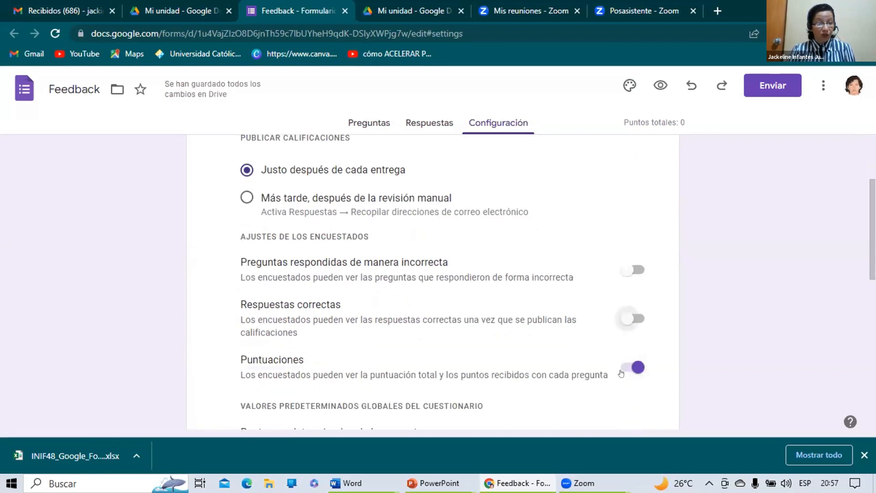
scroll(622, 374, down, 1)
scroll(621, 373, down, 1)
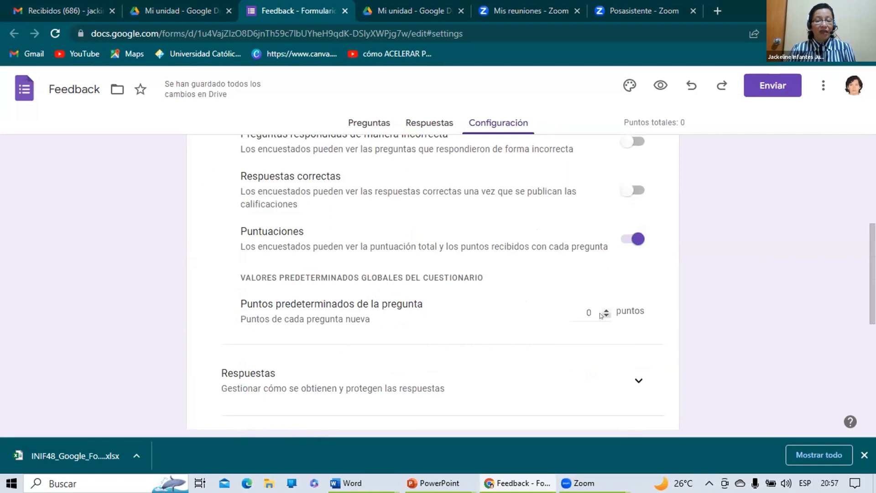
scroll(603, 318, down, 1)
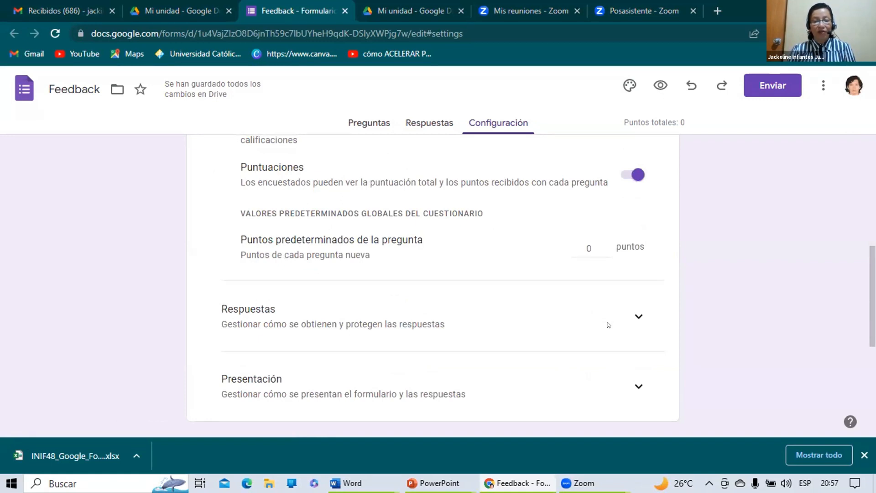
click(638, 316)
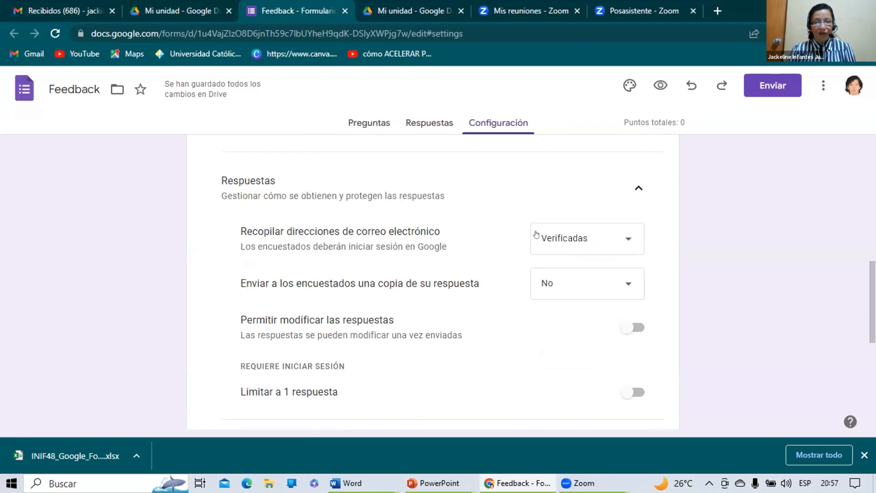
click(629, 240)
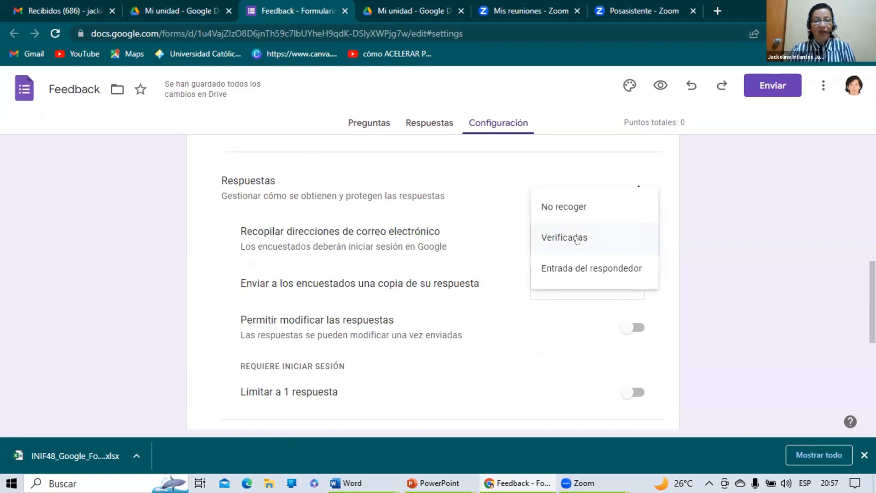
click(577, 239)
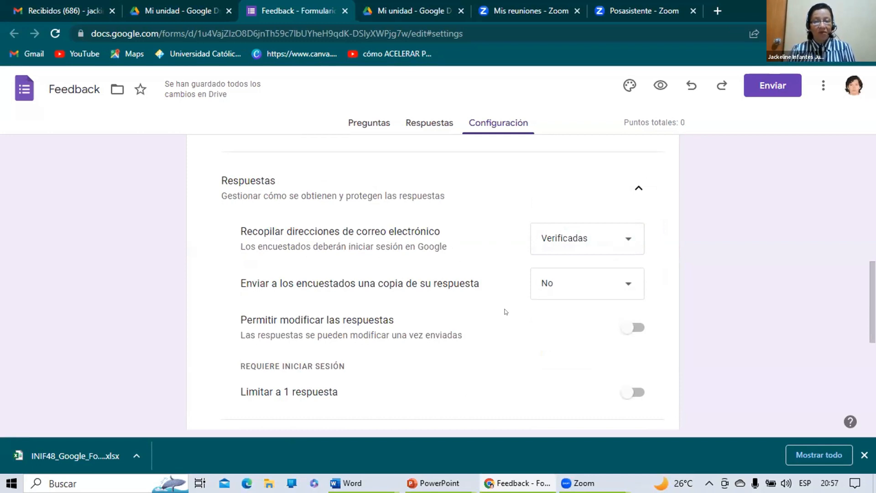
scroll(544, 332, down, 2)
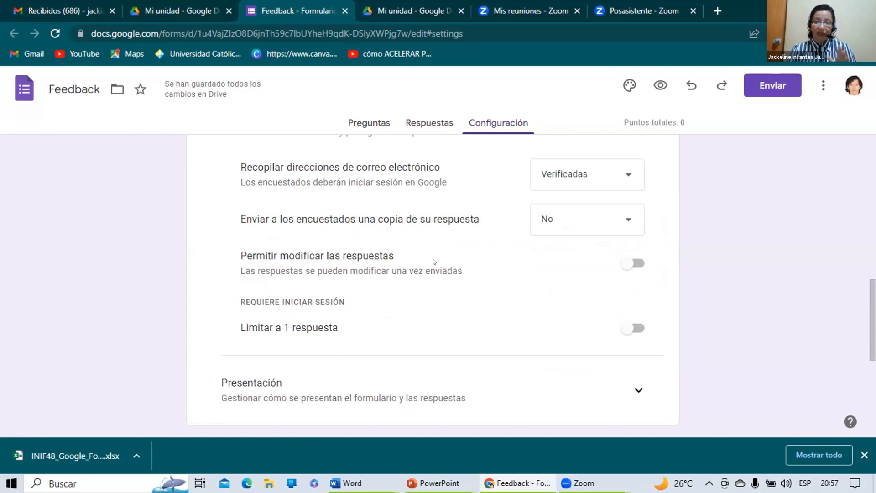
click(636, 328)
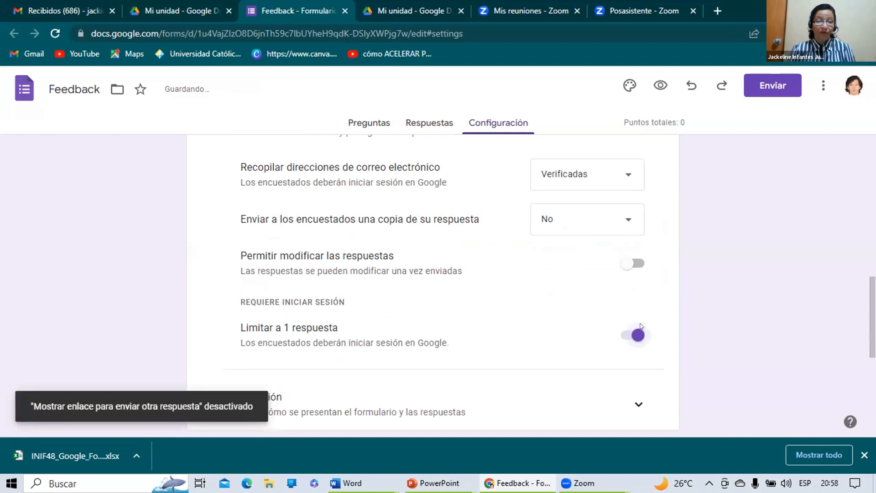
Turn on the progress bar and random question order in the form's presentation settings
scroll(602, 333, down, 1)
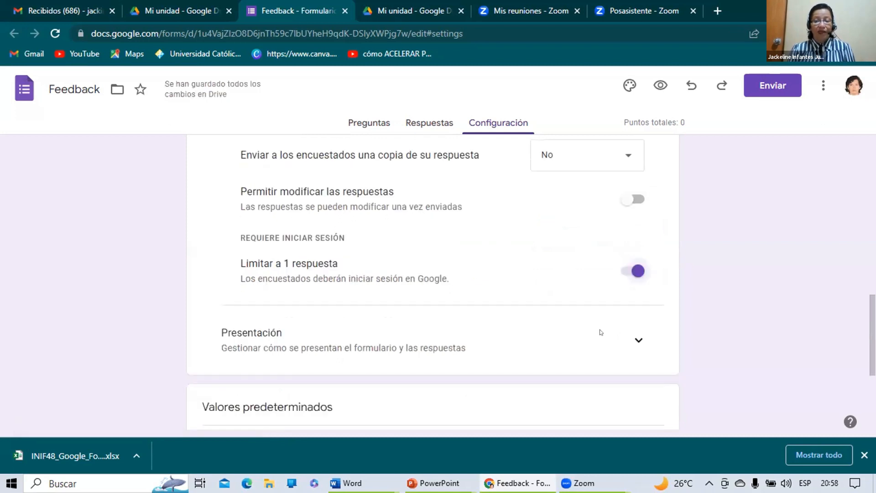
click(632, 342)
scroll(554, 344, down, 2)
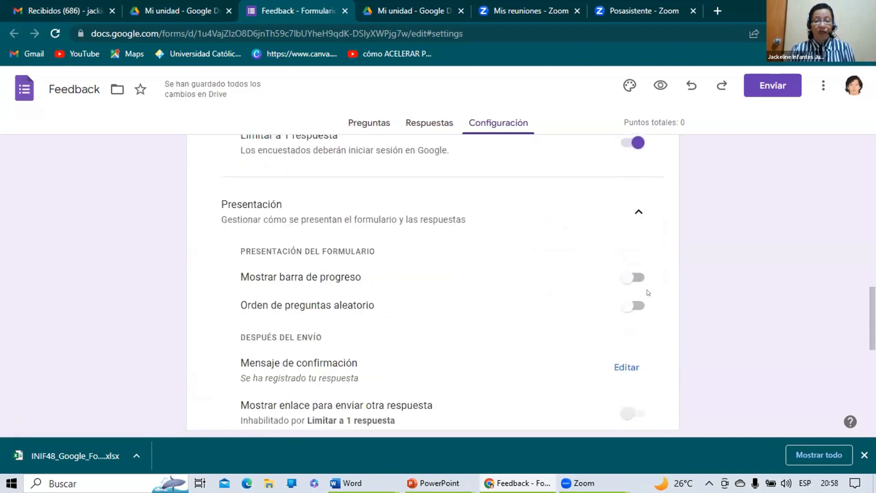
click(632, 279)
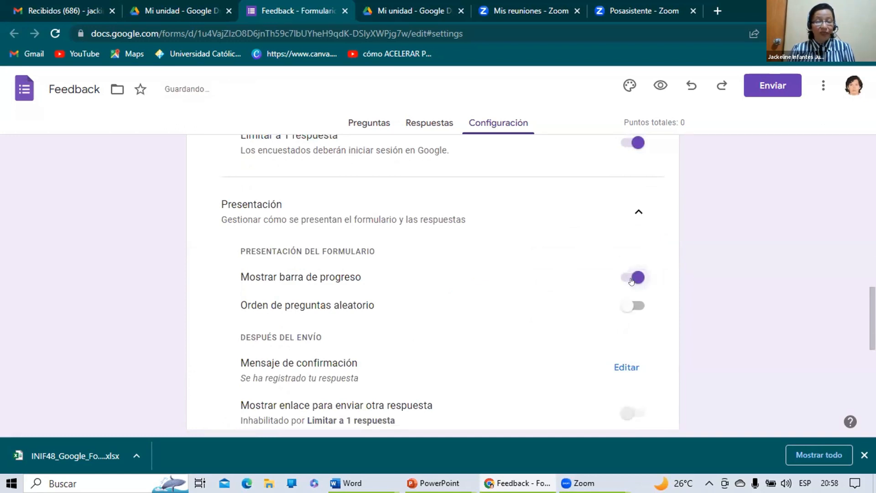
click(639, 310)
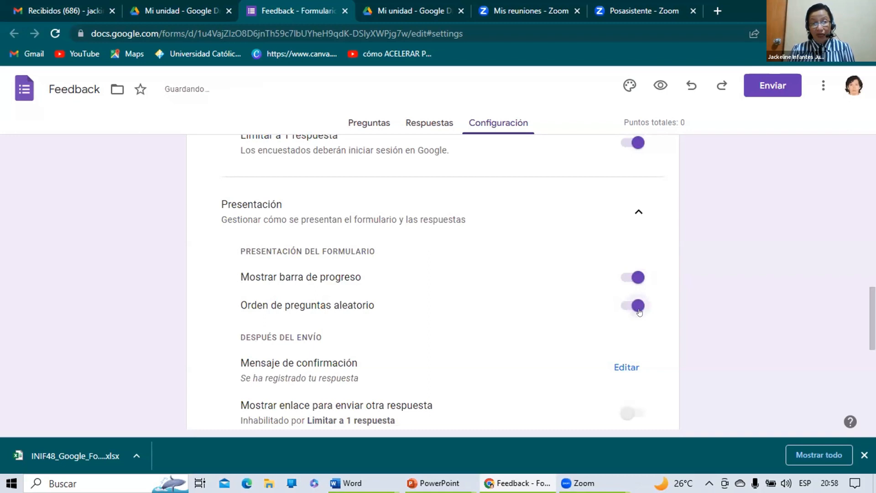
Change the confirmation message shown after submission to "Gracias." and save it
scroll(571, 322, down, 1)
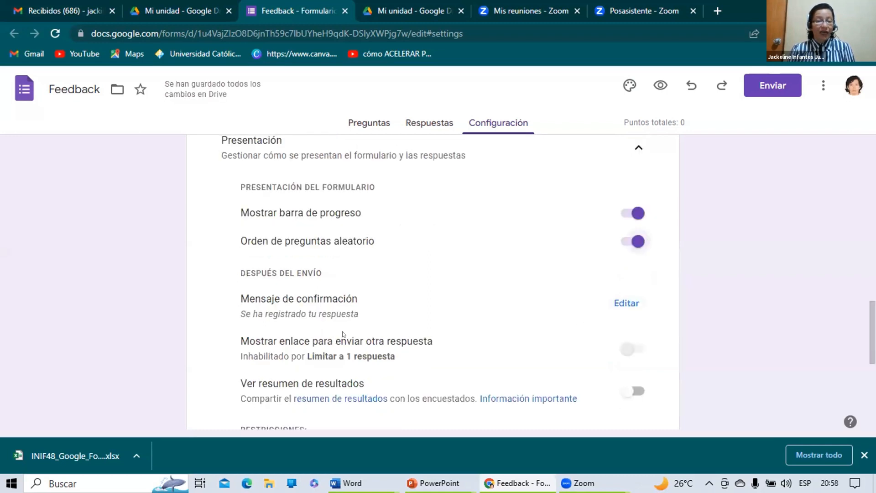
click(626, 303)
click(456, 312)
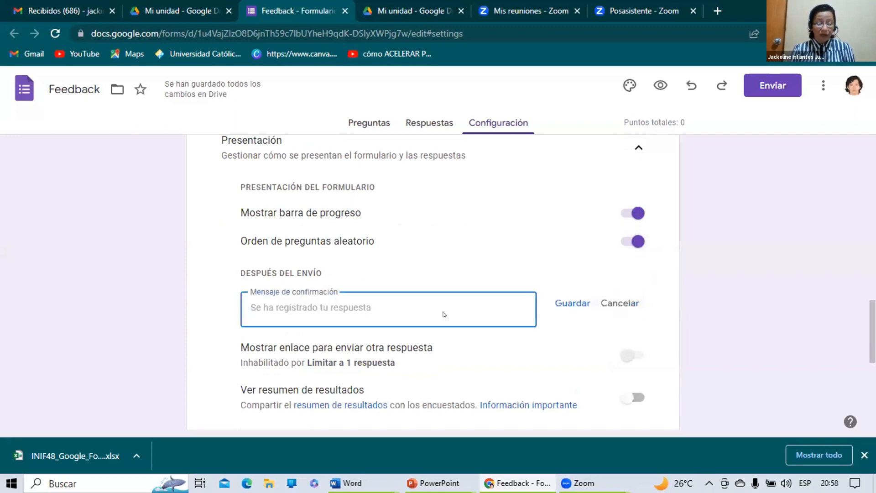
text(Gracias)
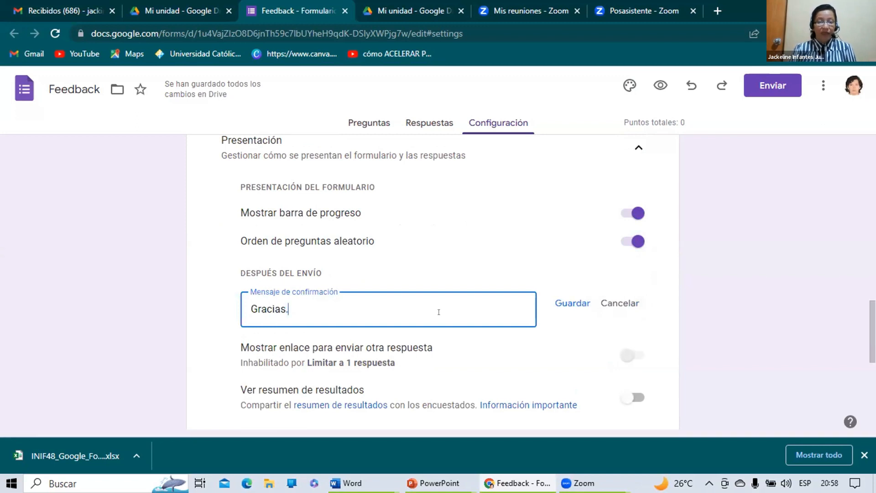
text(.)
click(565, 302)
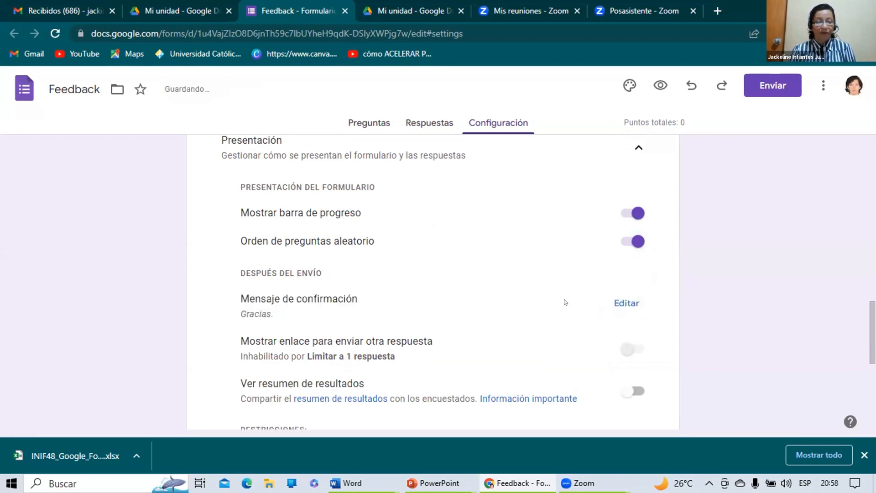
Review the default form and question settings, switching mandatory questions by default off and back on
scroll(565, 303, down, 1)
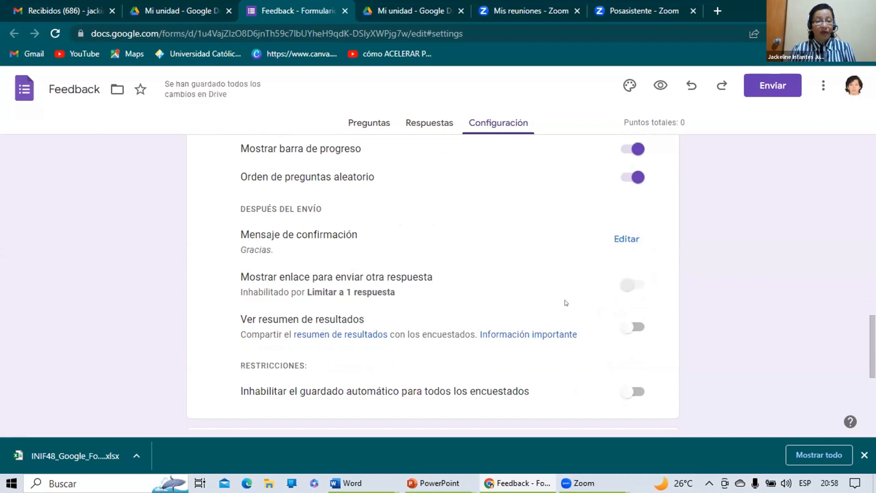
scroll(566, 302, down, 4)
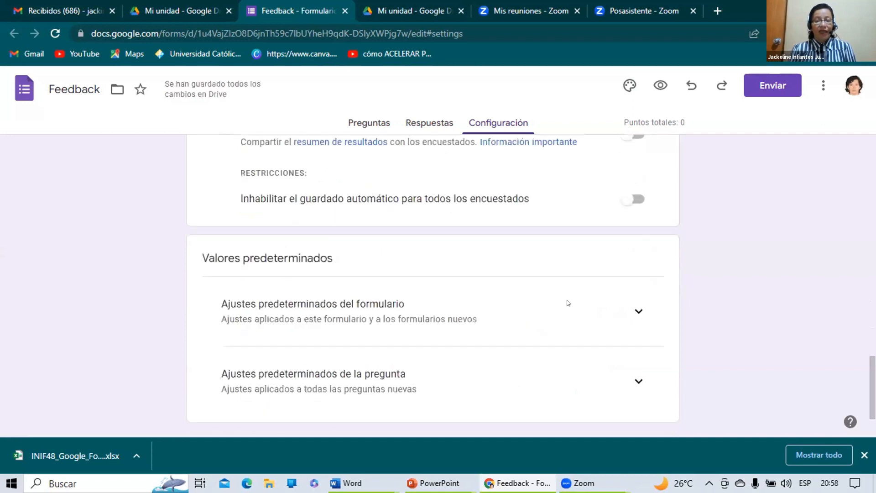
scroll(576, 303, down, 1)
click(639, 270)
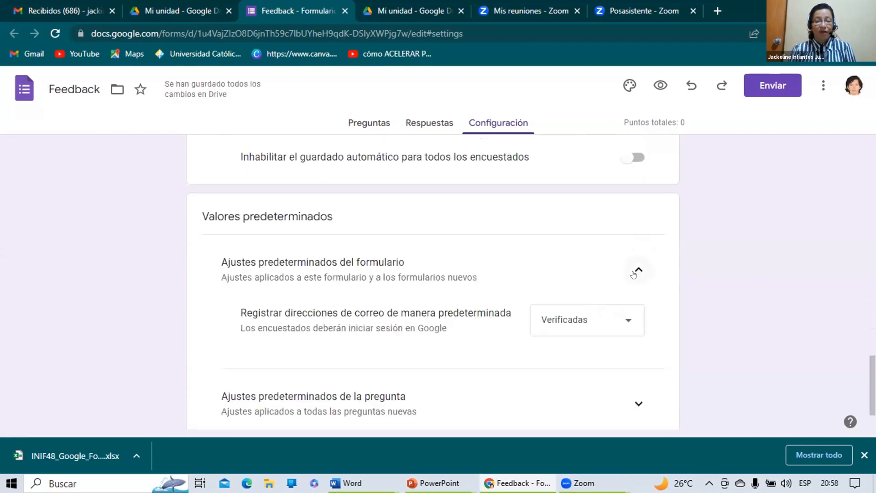
scroll(588, 274, down, 1)
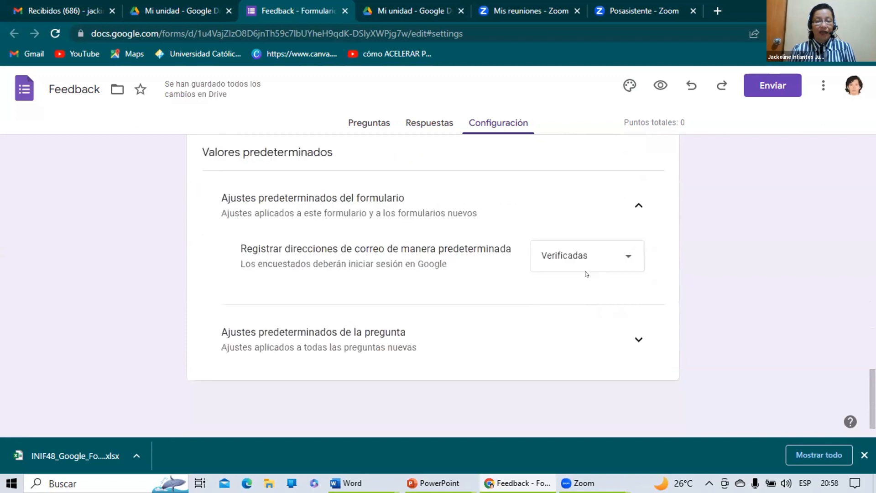
click(639, 336)
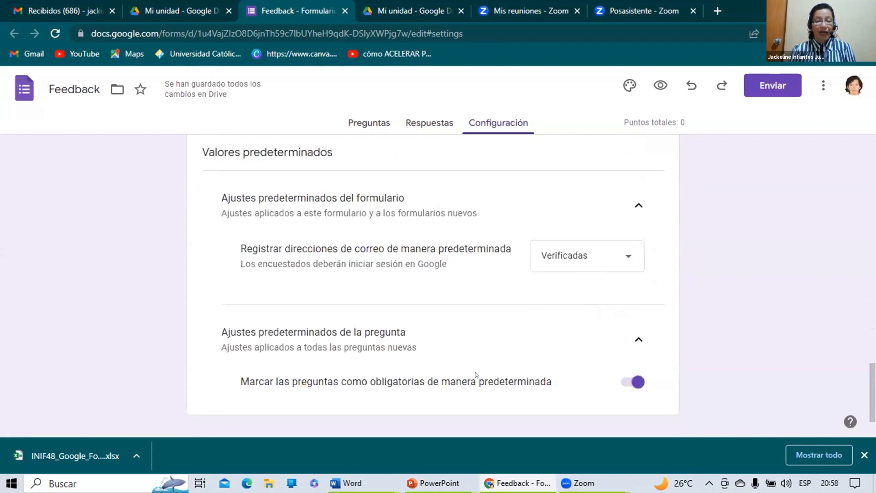
click(630, 386)
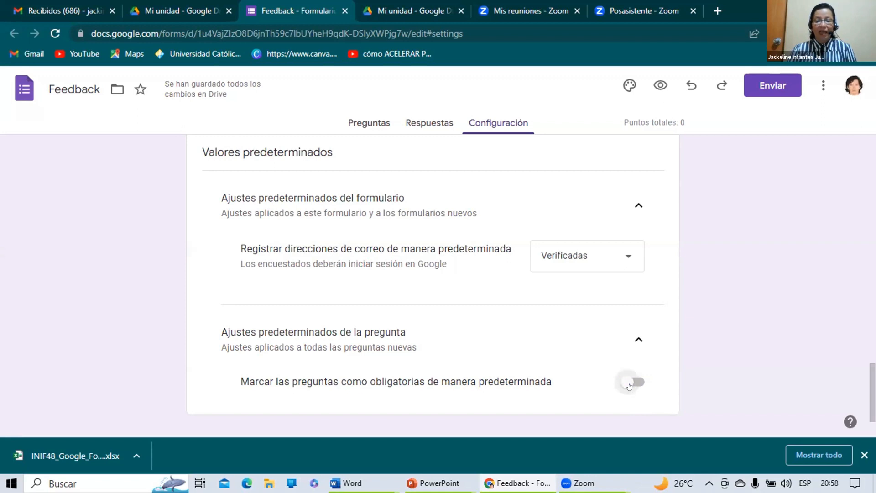
click(630, 386)
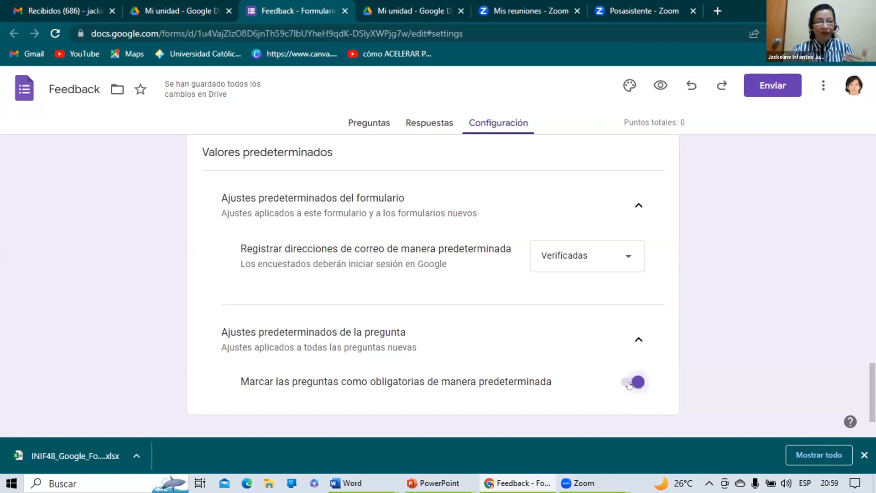
Return to the form's questions, delete the question titled "C" and add a new blank question
click(363, 121)
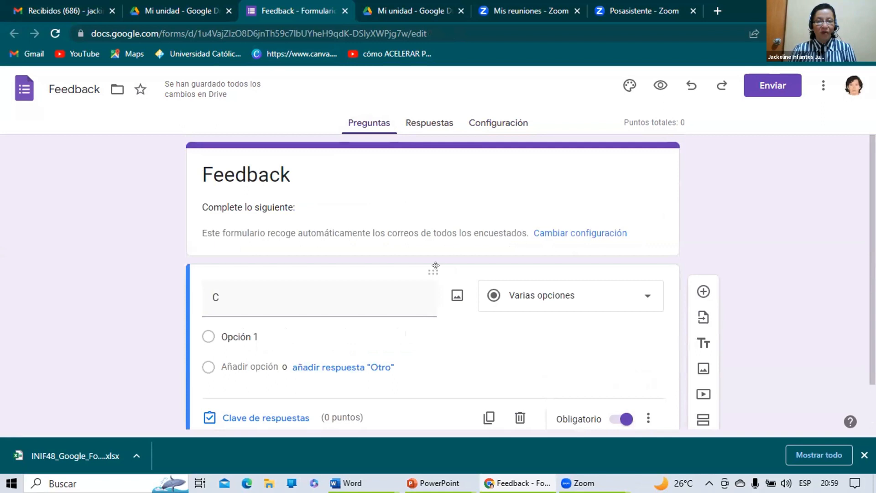
click(526, 419)
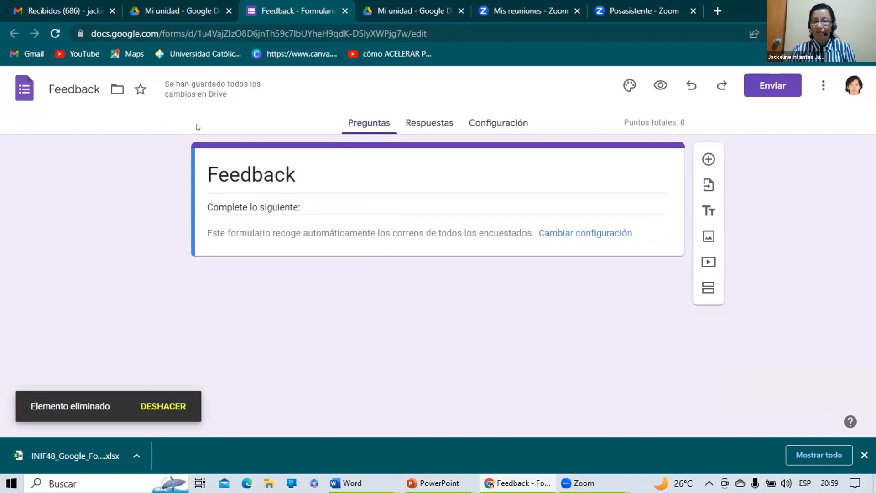
click(709, 160)
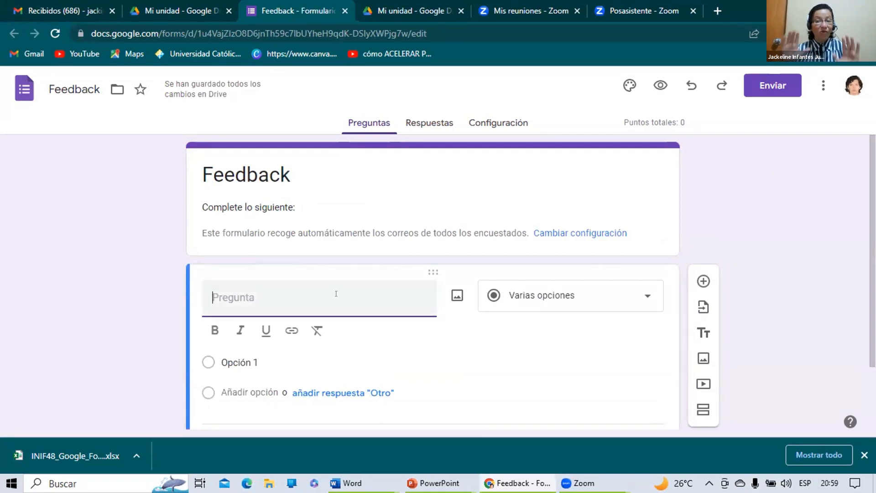
Title the new question "¿Qué día es el Aniversario de INIF 48?"
text(¿)
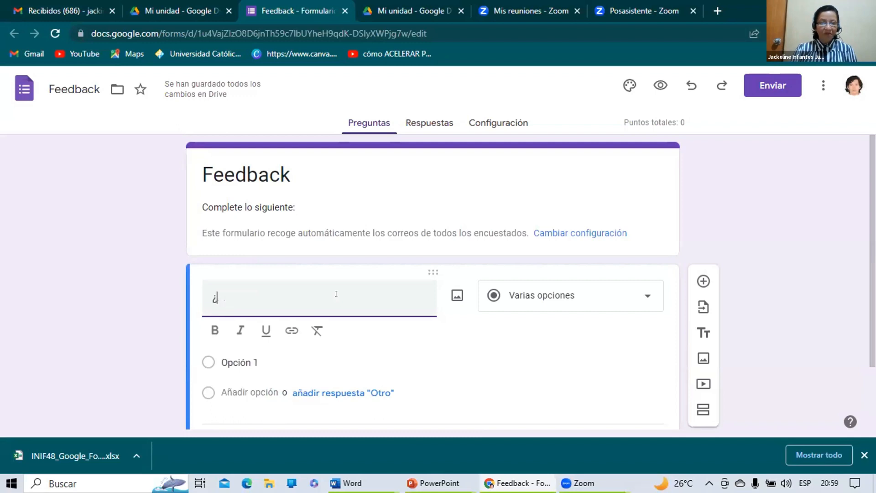
text(Qu)
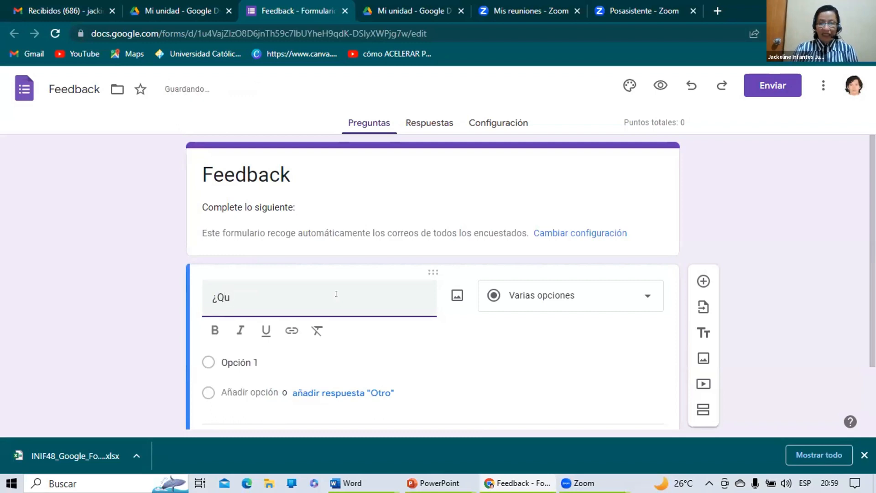
text(é d)
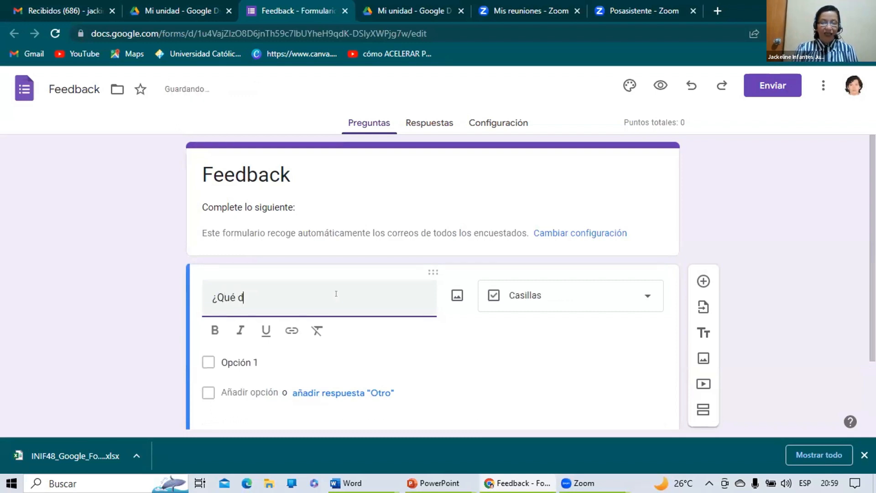
text(ia es )
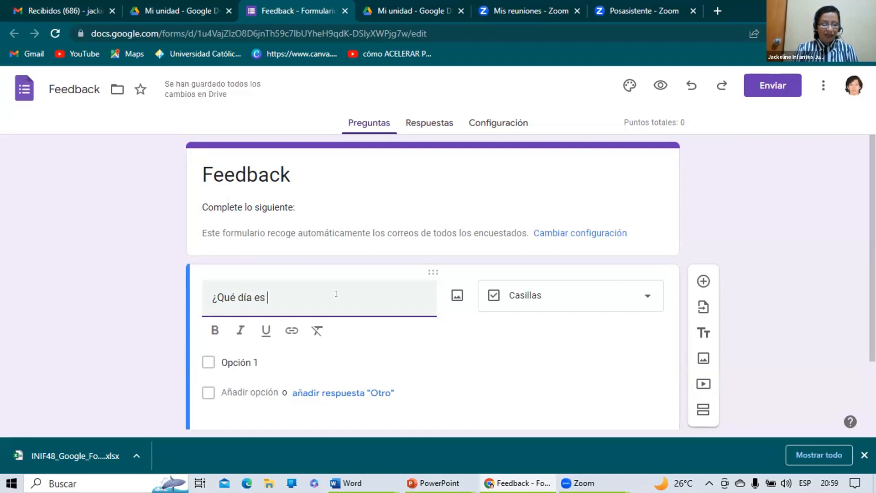
text(el A)
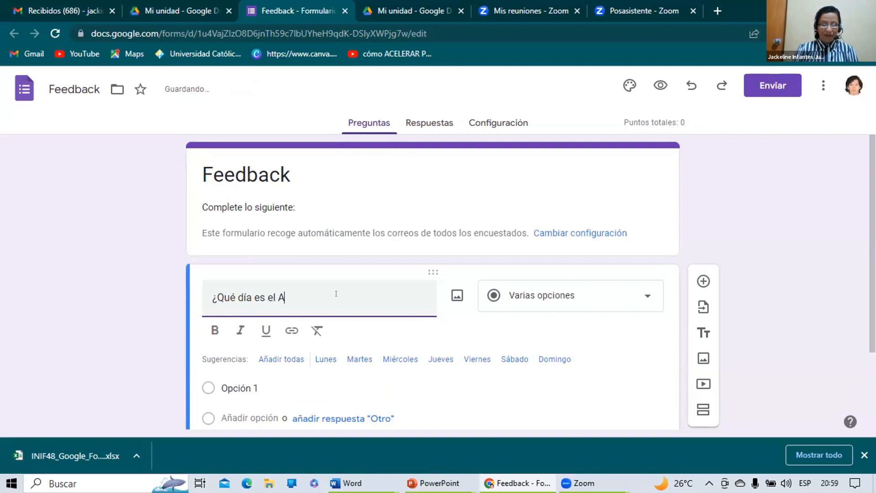
text(niversario)
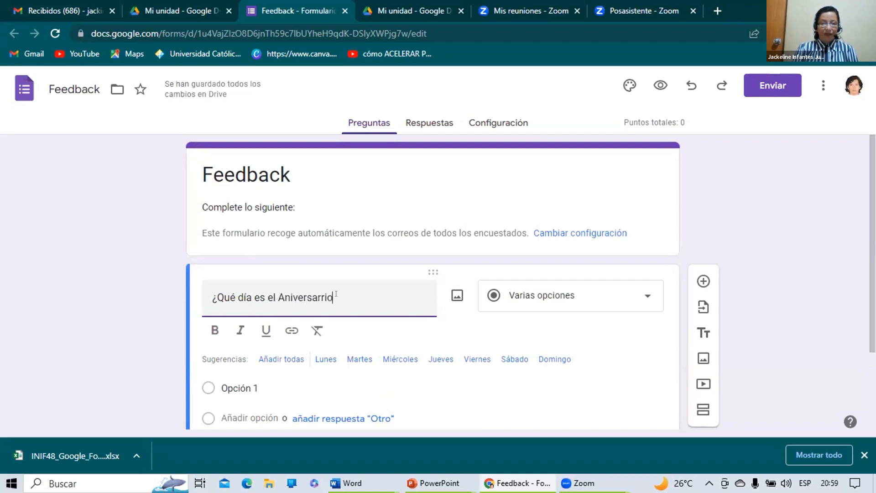
key(BackSpace)
key(BackSpace)
text(io de )
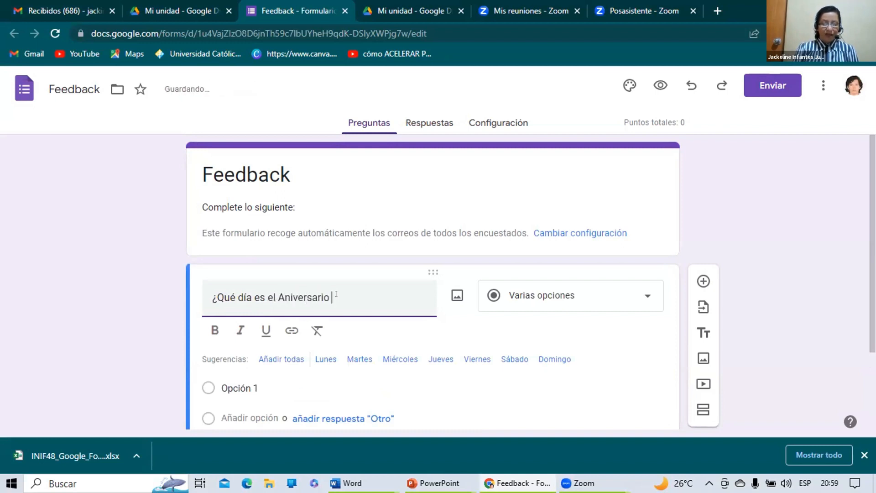
text(INIF)
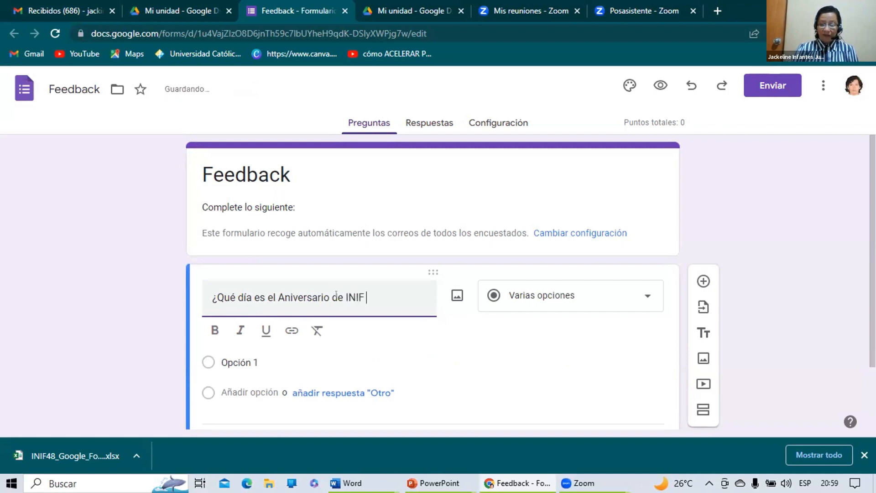
text( 48?)
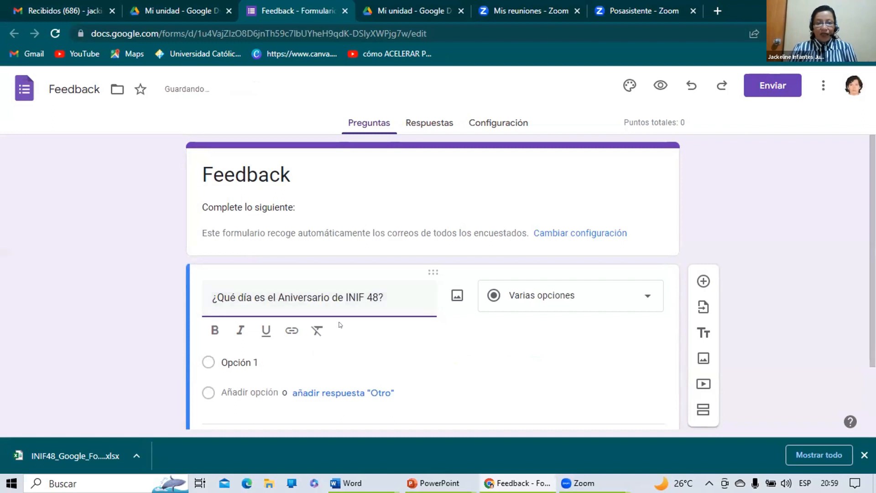
Keep the anniversary question as multiple choice and enter the answer options "15 de junio" and "15 de julio"
click(548, 301)
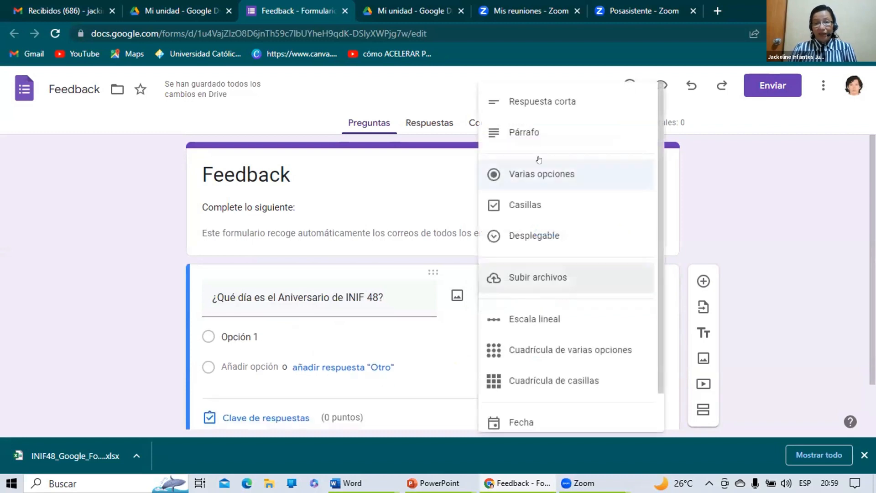
click(333, 334)
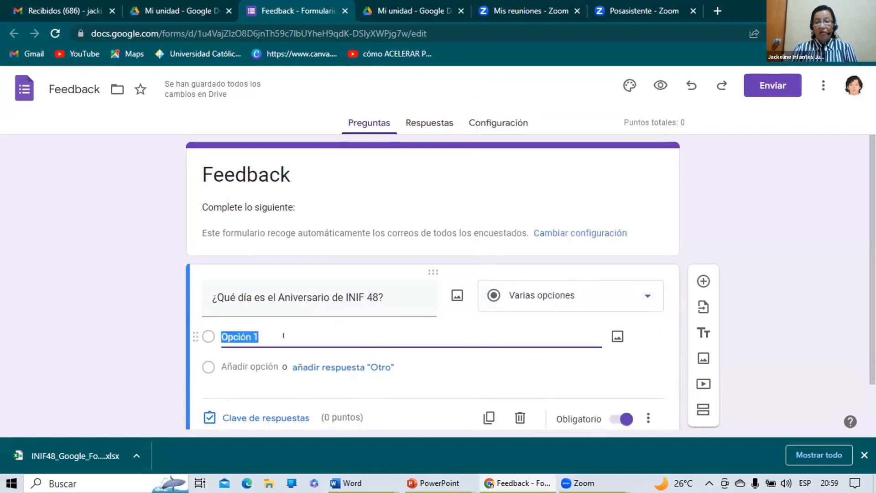
text(15 de)
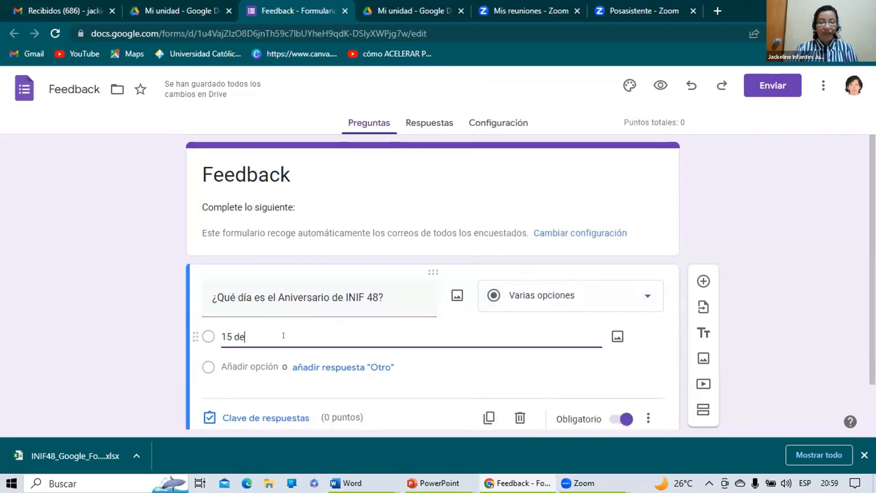
text( junio)
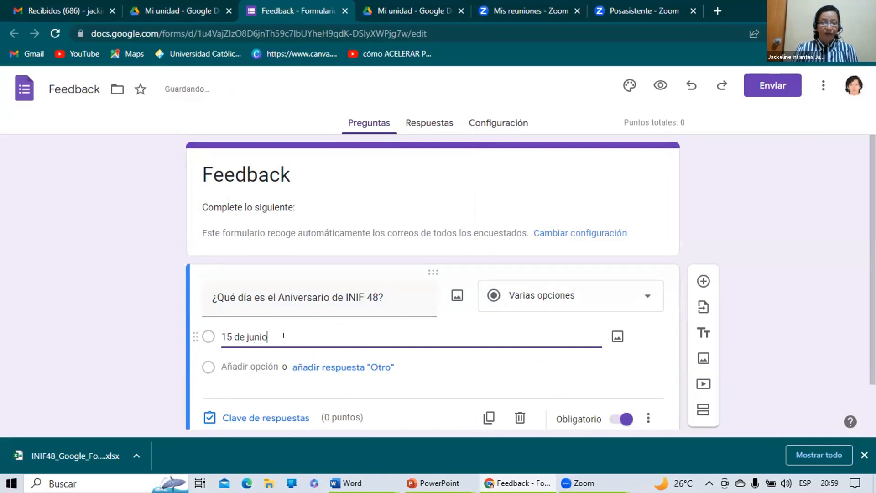
click(259, 357)
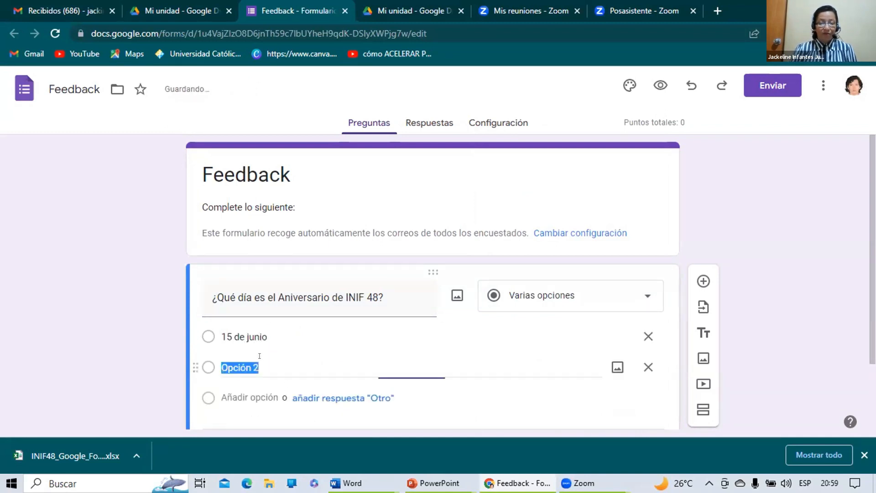
text(15 de )
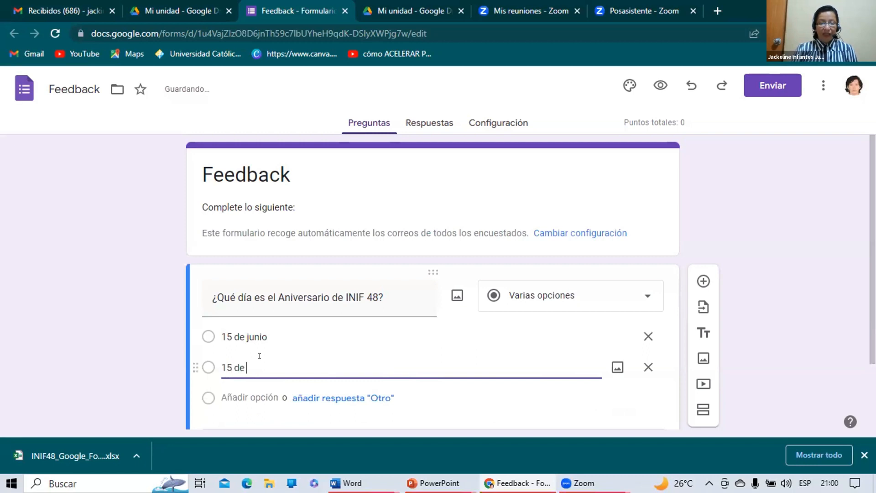
text(julio)
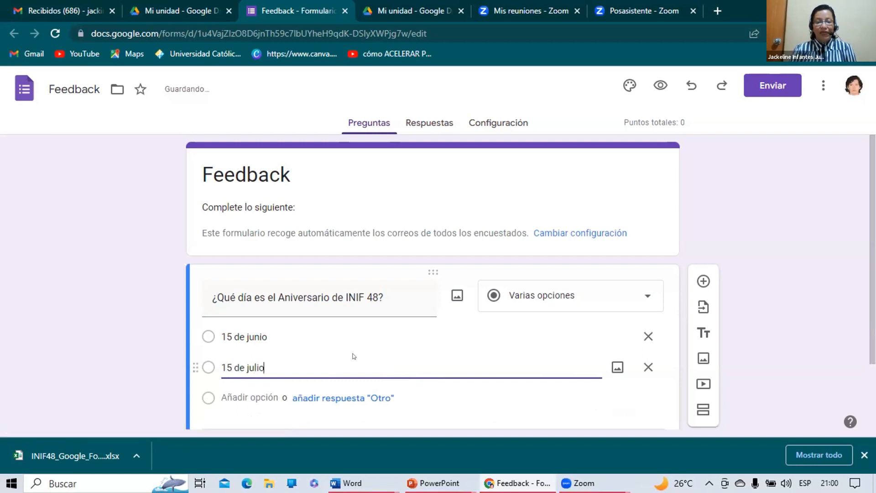
Set the anniversary question's answer key to 10 points with "15 de junio" as the correct answer
scroll(353, 358, down, 2)
click(280, 385)
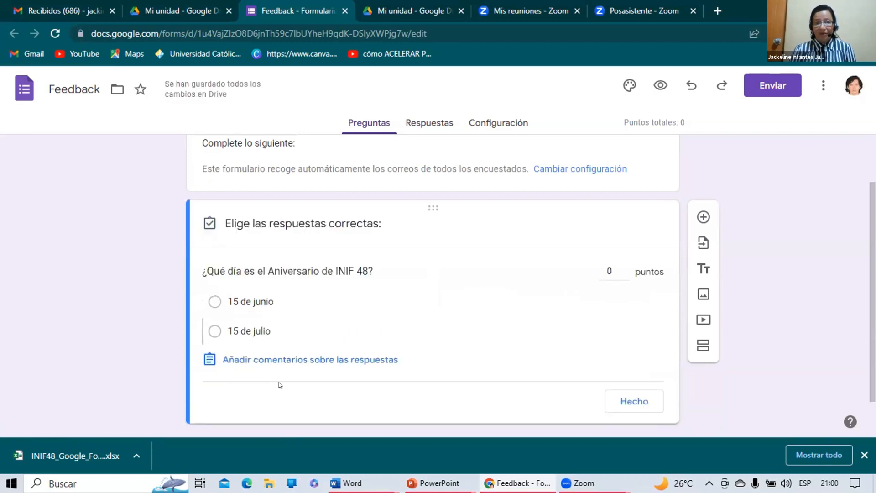
click(623, 268)
click(623, 268)
click(621, 269)
click(620, 269)
click(620, 269)
click(621, 269)
click(620, 269)
click(621, 269)
click(621, 269)
click(621, 269)
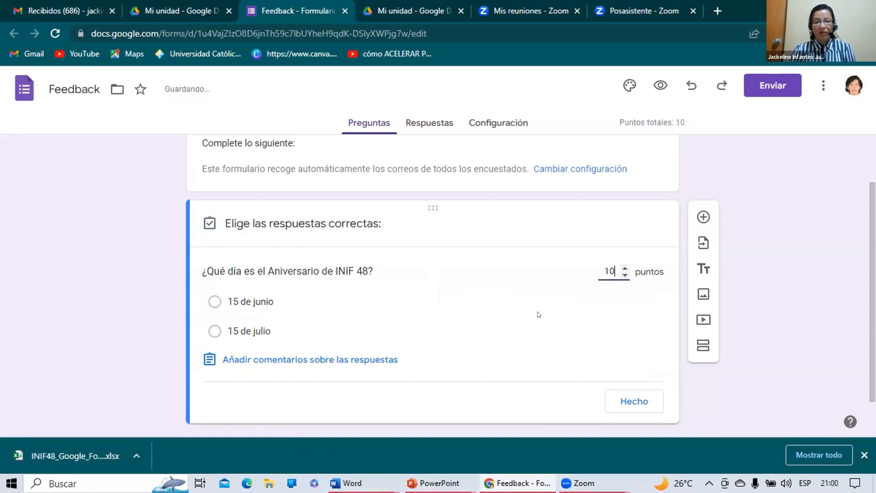
click(280, 304)
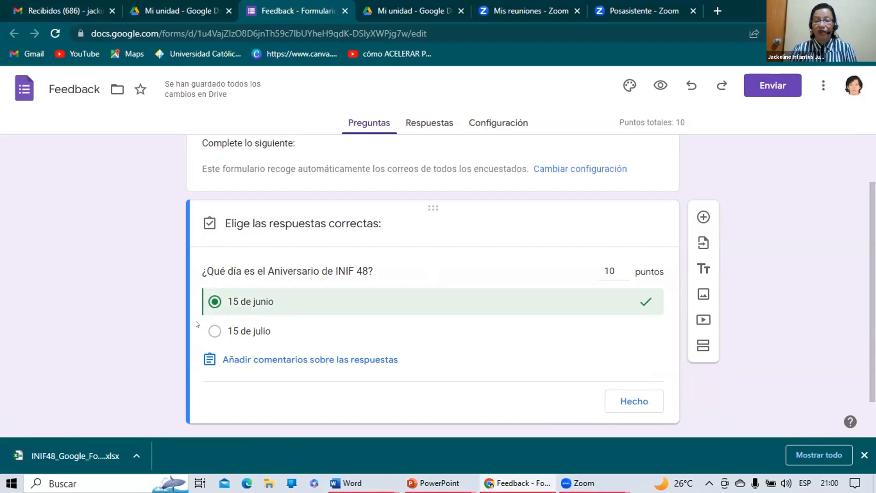
click(632, 396)
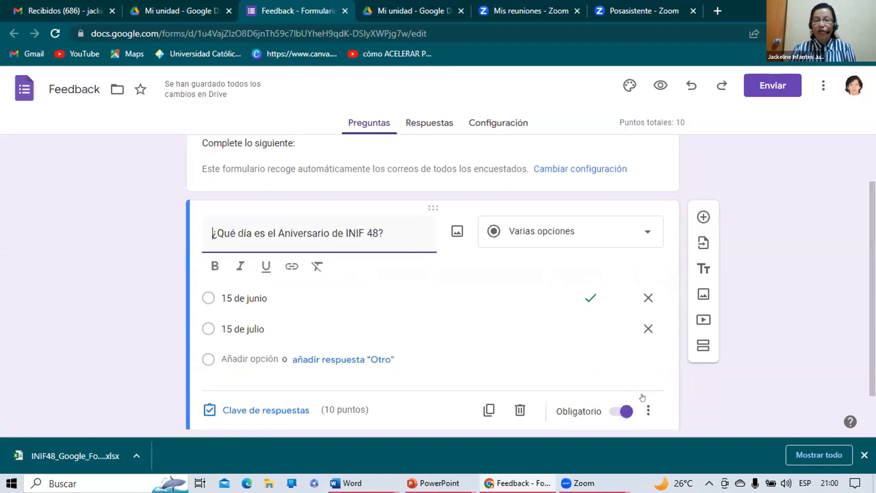
Add a second question titled "¿Cuáles son los valores de INIF 48?" and make it a paragraph (Párrafo) question
click(703, 217)
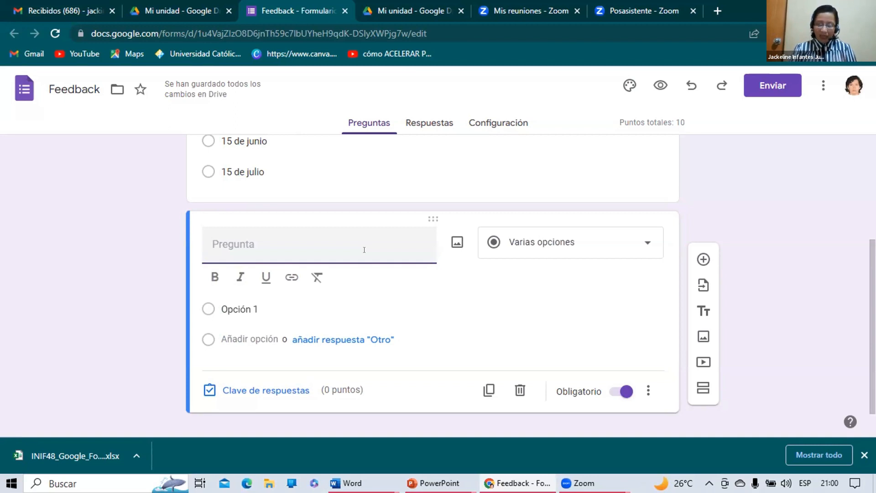
text(¿)
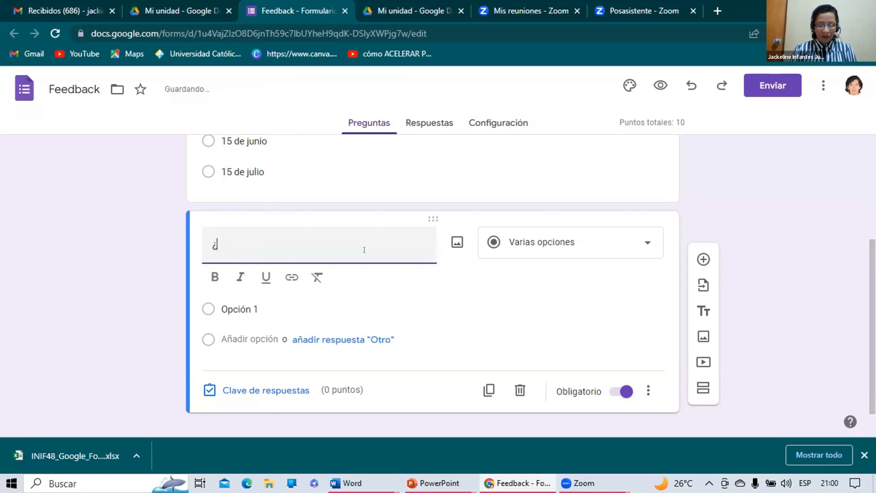
text(Cuáles son )
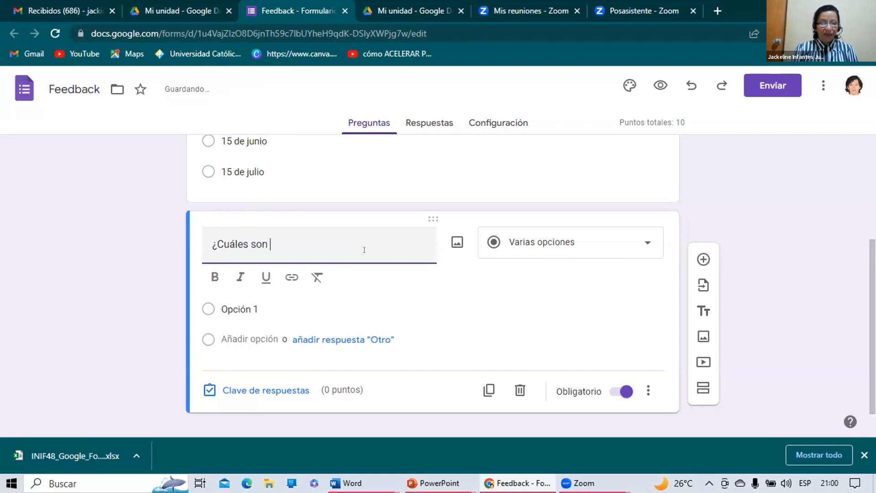
text(los valores de I)
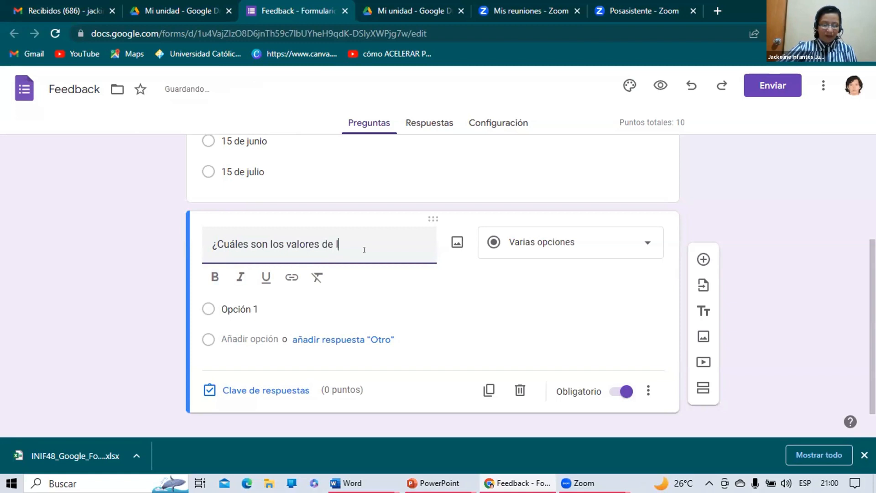
text(NIF 48?)
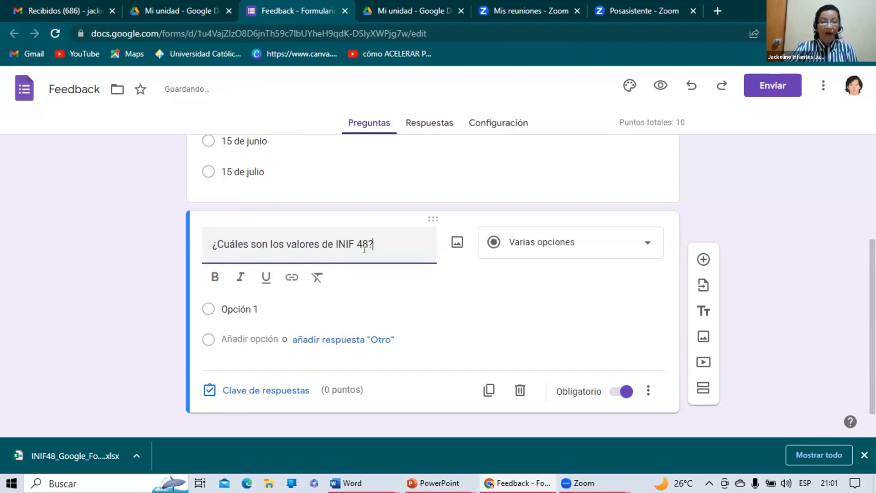
click(563, 240)
click(547, 137)
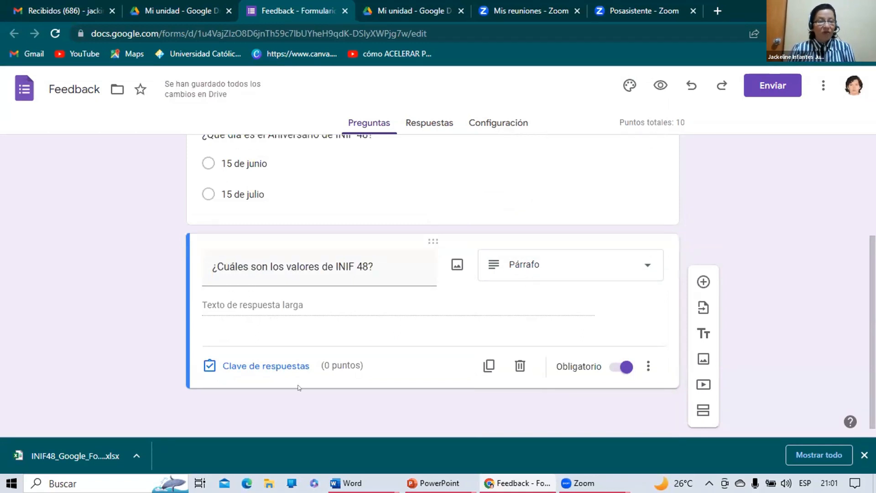
Assign 10 points to the question about the values of INIF 48 in its answer key
click(266, 366)
click(623, 304)
click(624, 304)
click(624, 304)
click(623, 304)
click(623, 304)
click(623, 304)
click(624, 304)
click(623, 304)
click(624, 304)
click(623, 304)
click(621, 379)
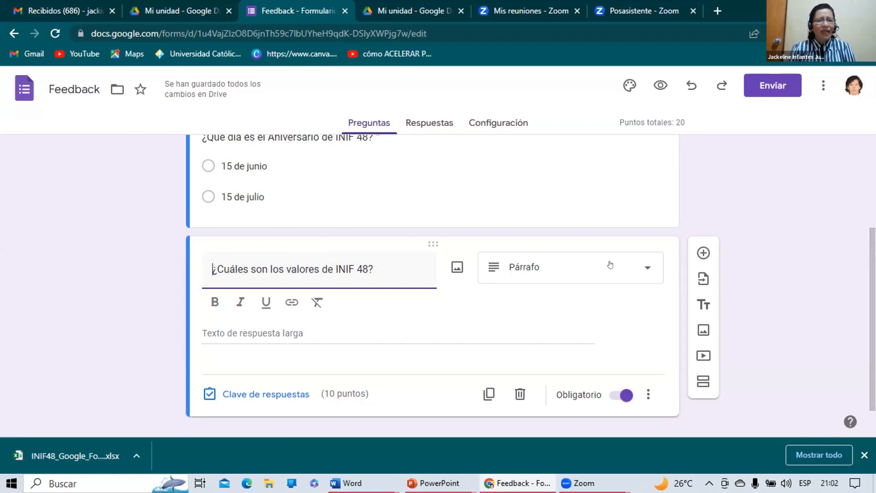
Generate a shortened link for sending the Feedback form and copy it to the clipboard
click(784, 88)
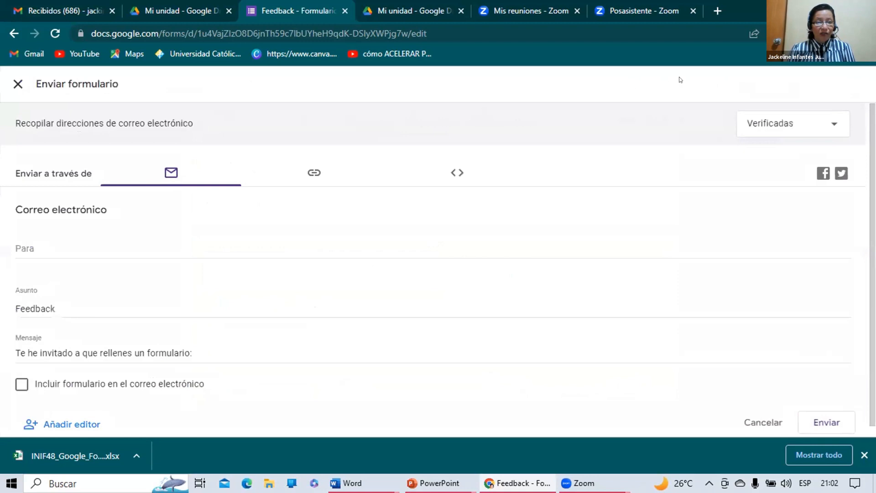
click(315, 171)
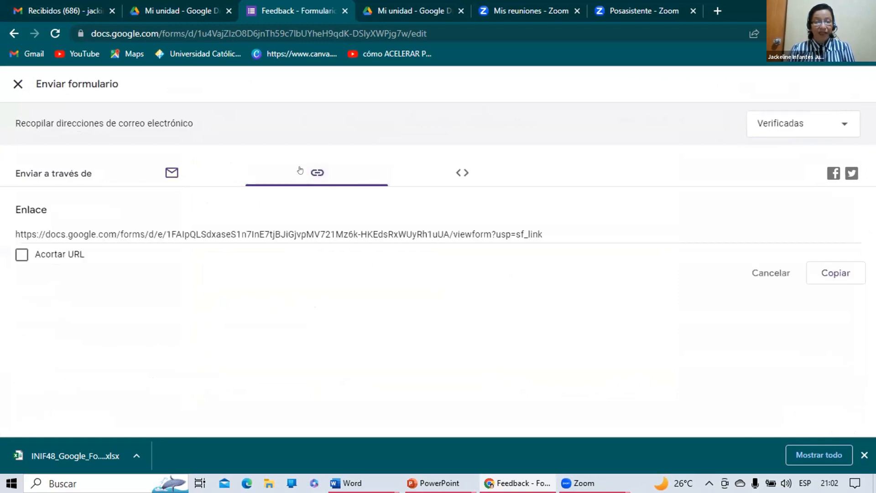
click(22, 253)
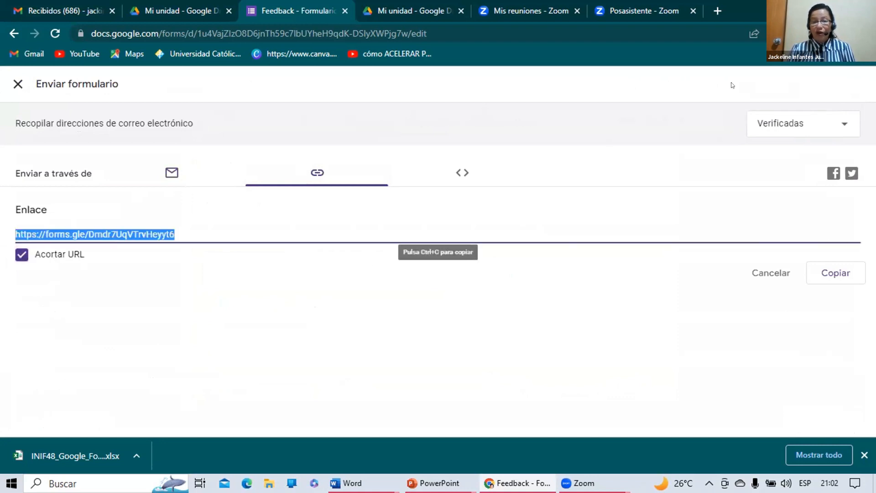
click(837, 273)
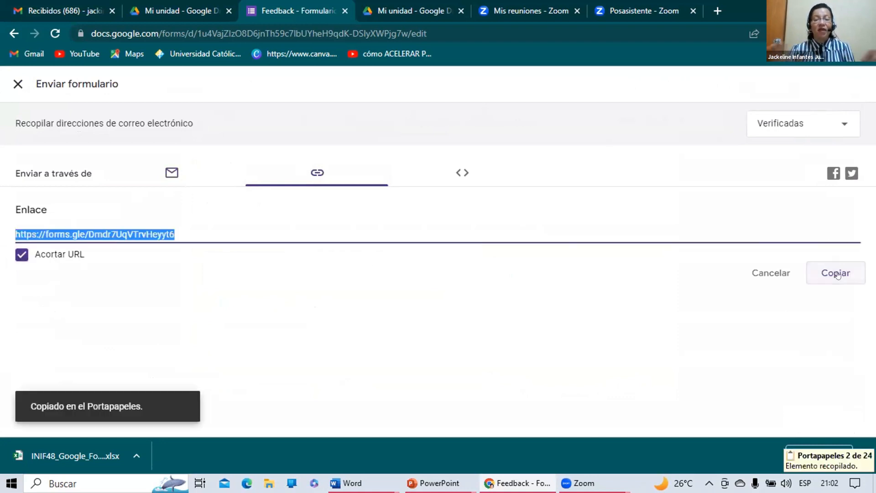